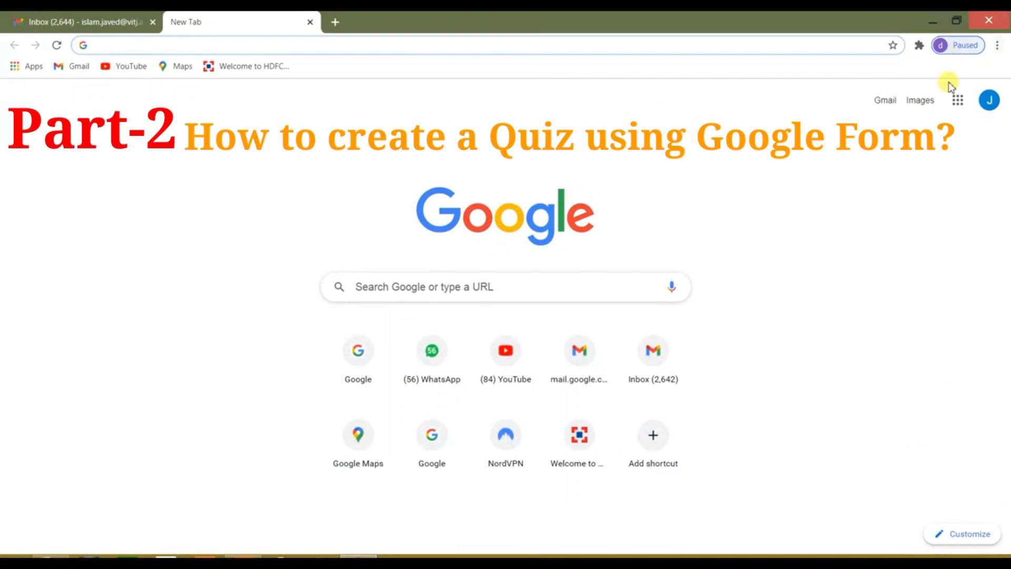
Open Google Forms from the Google apps and start a new blank form.
left_click(958, 101)
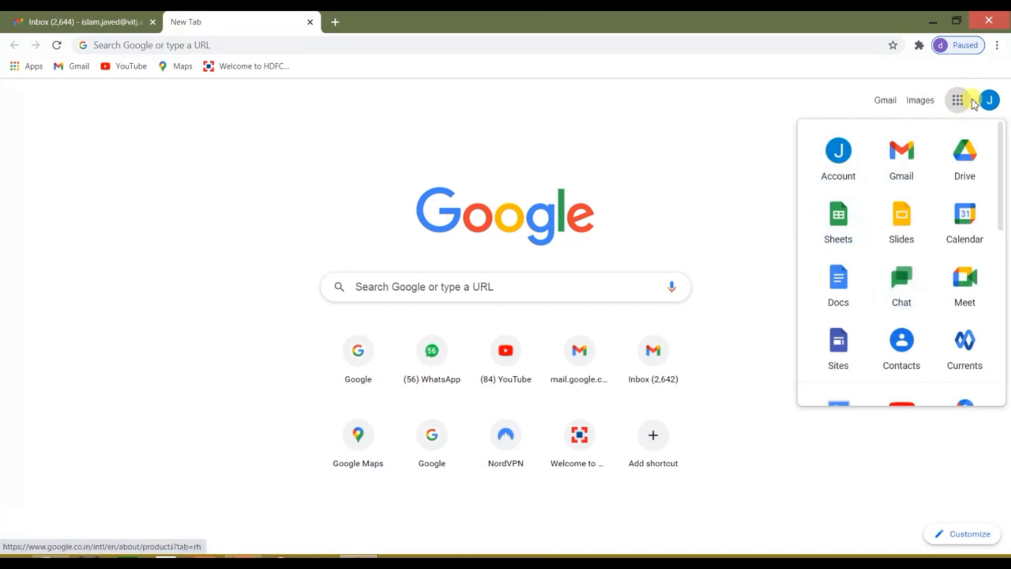
scroll(838, 210, "down", 3)
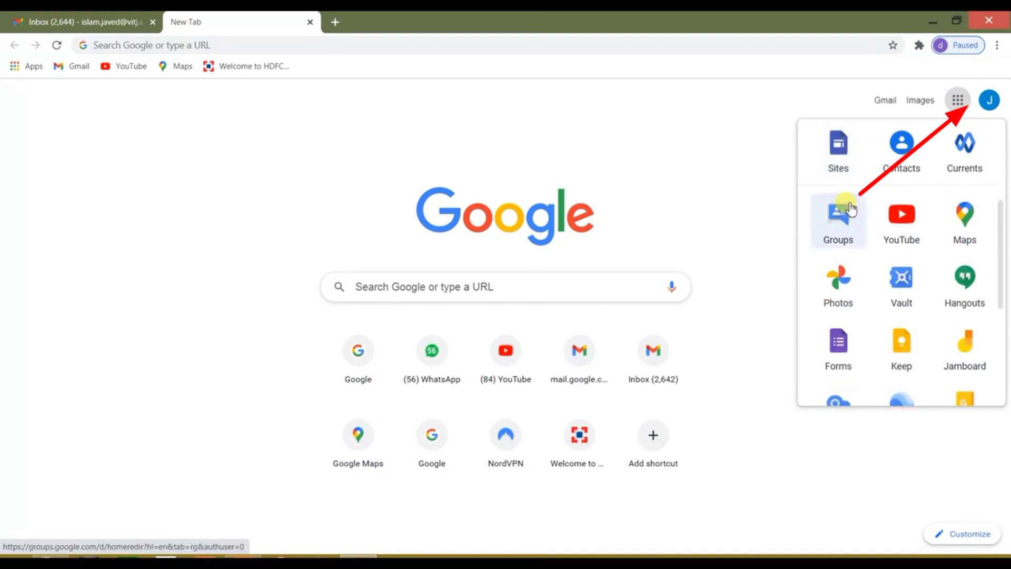
left_click(841, 350)
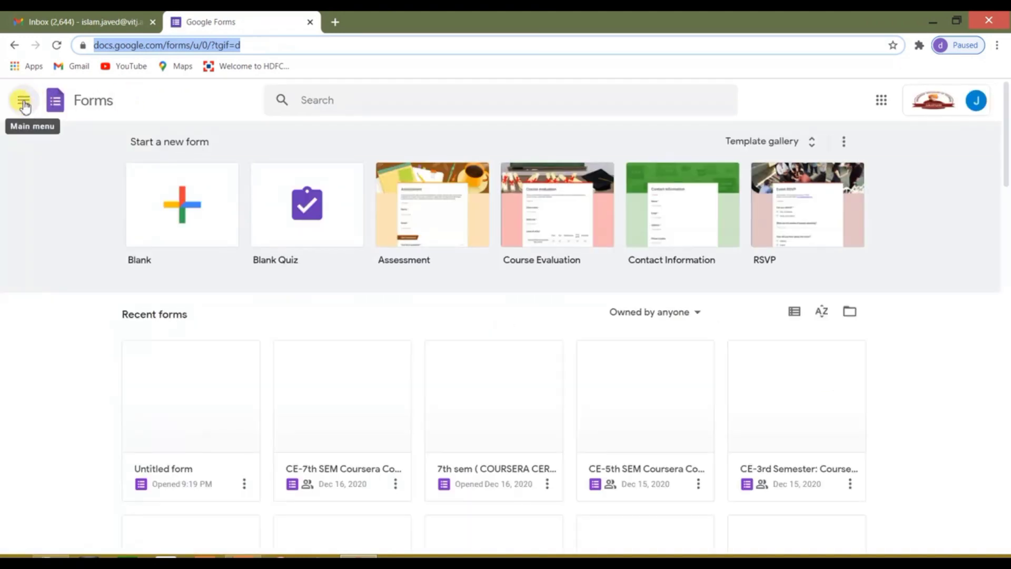
left_click(23, 103)
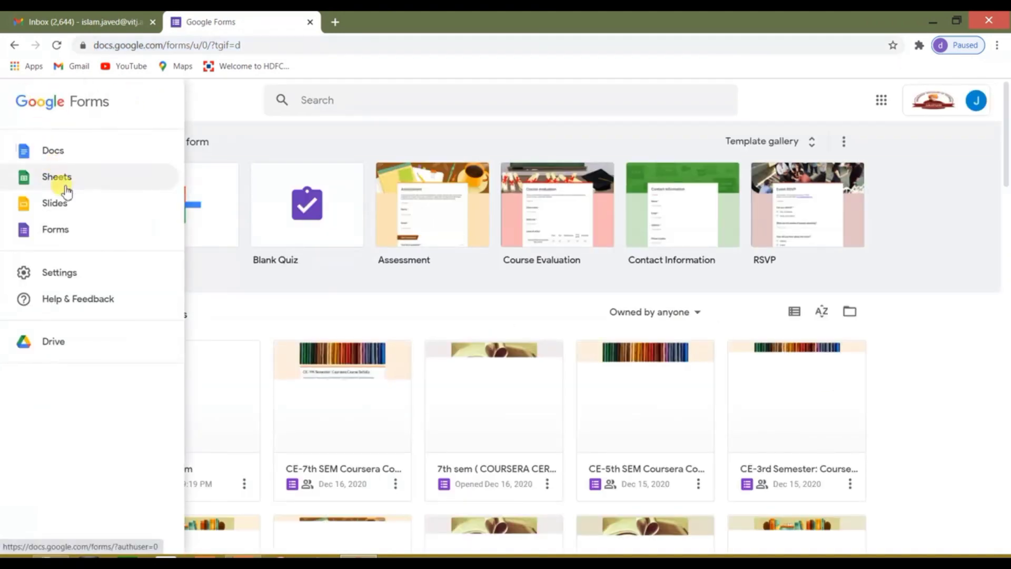
left_click(60, 232)
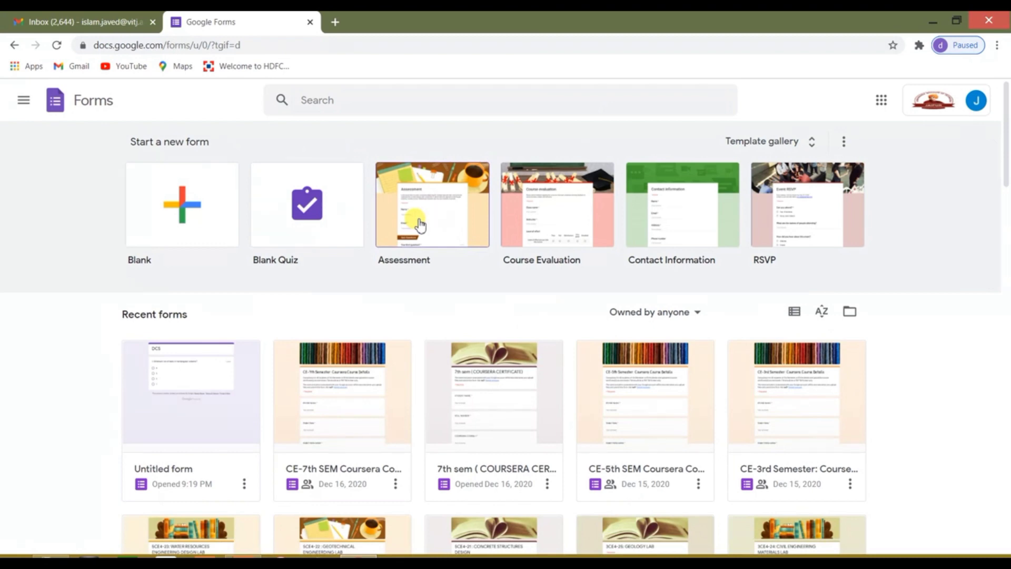
left_click(179, 209)
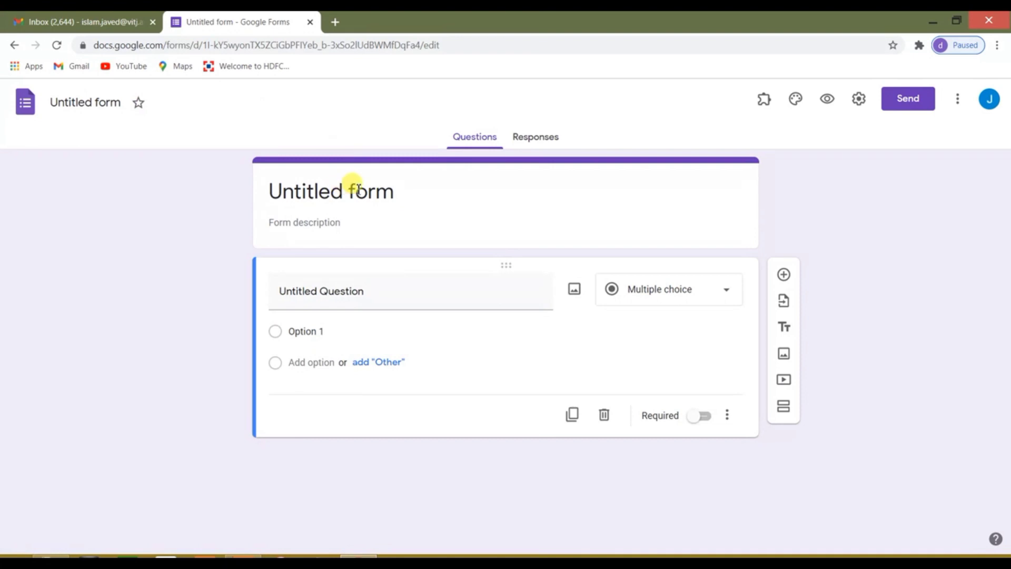
Replace the form's default title with DCS.
left_click(352, 189)
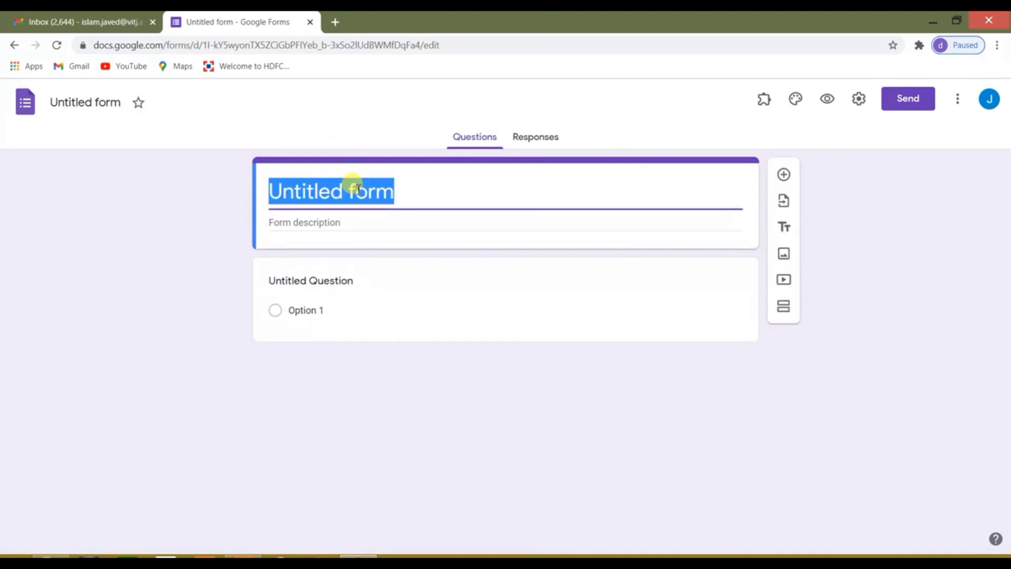
key("BackSpace")
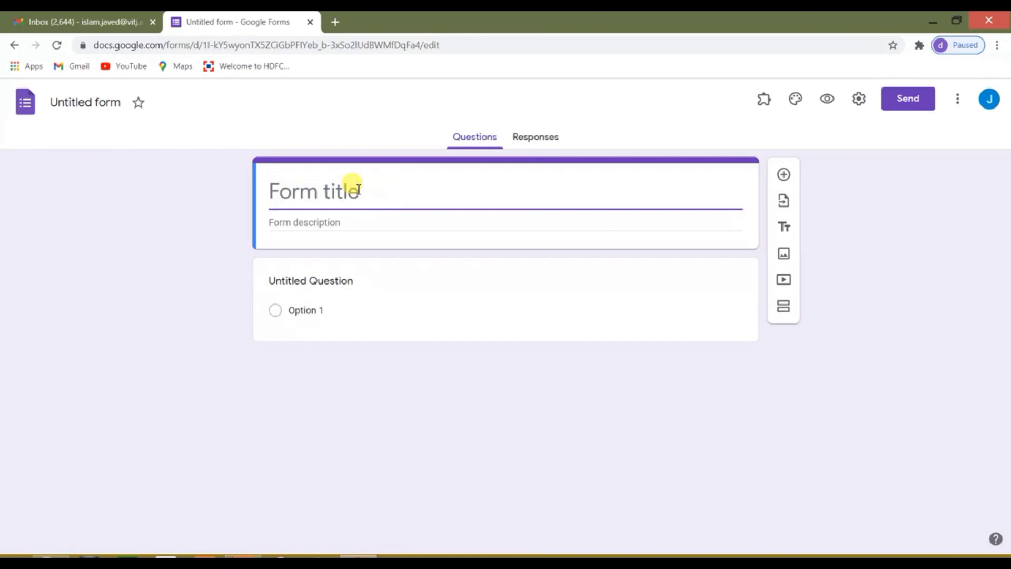
type("D")
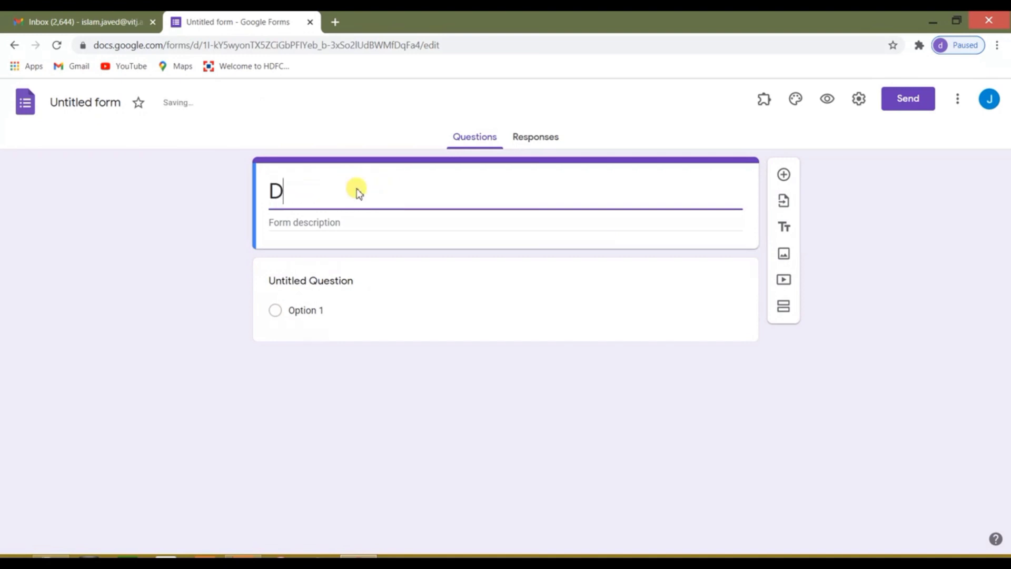
type("SC")
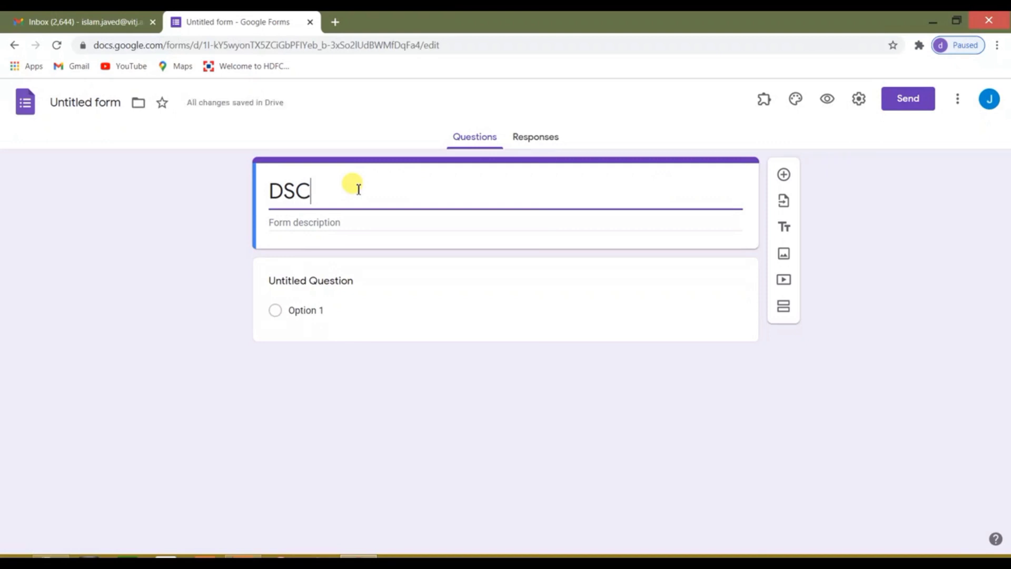
key("BackSpace")
key("BackSpace")
type("c")
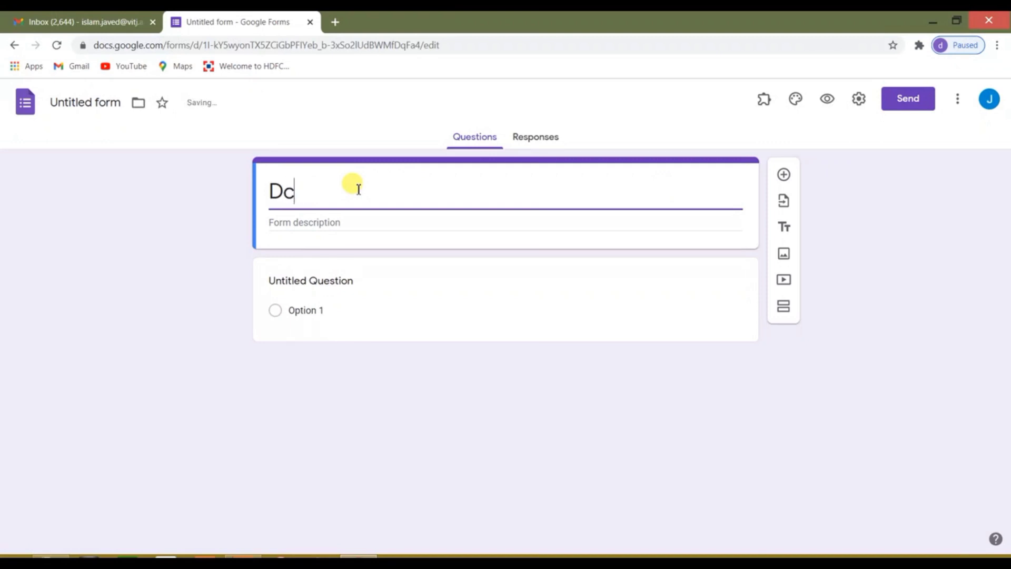
key("BackSpace")
type("CS")
Change the untitled first question to "Name of Student" as a short-answer question.
left_click(367, 278)
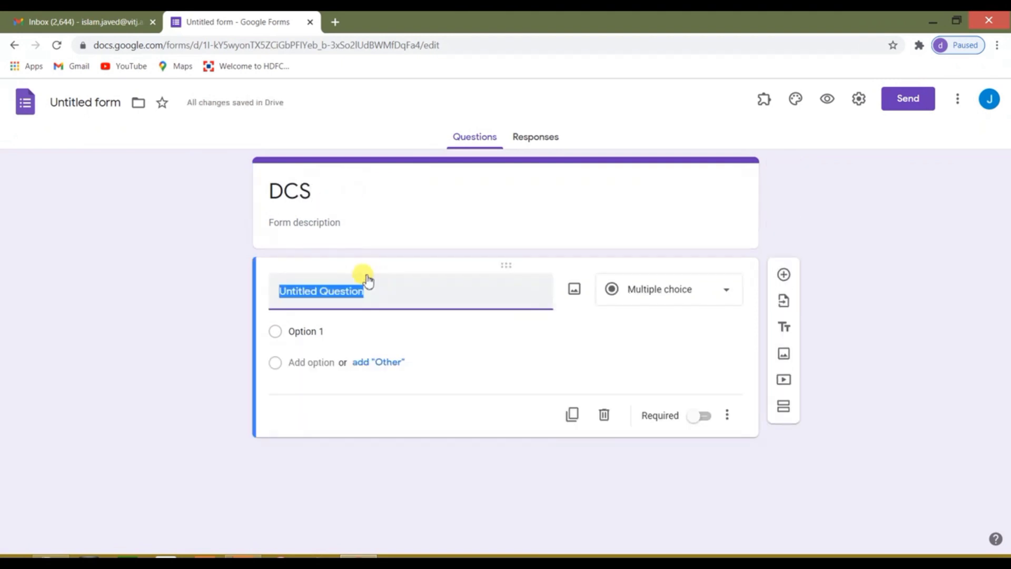
key("BackSpace")
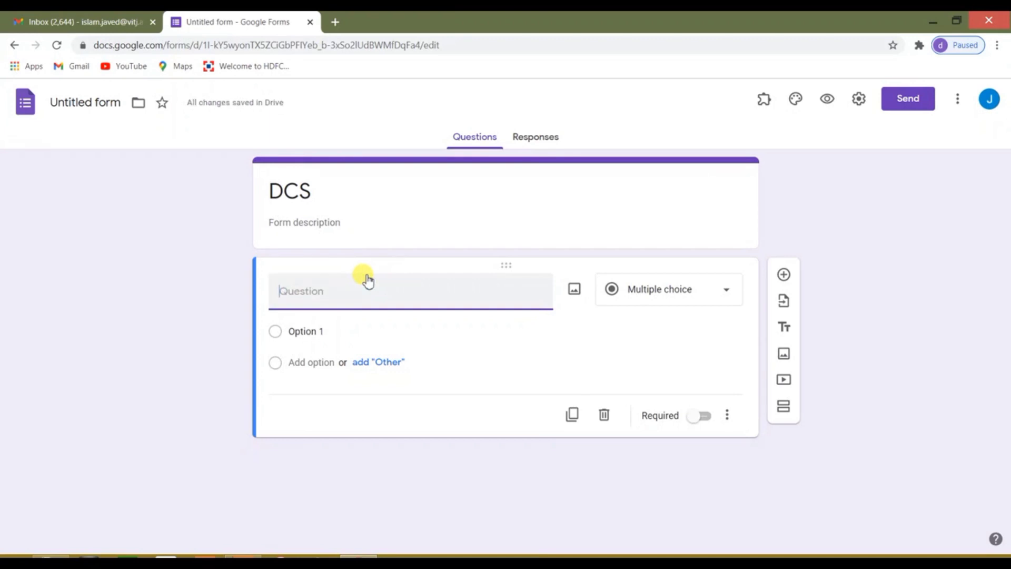
type("Name of")
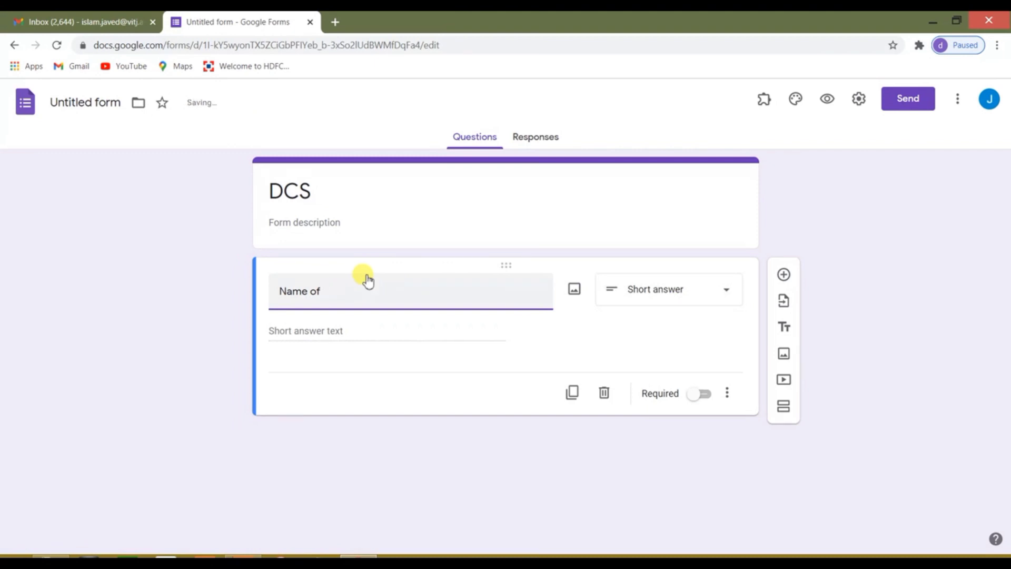
type("Student")
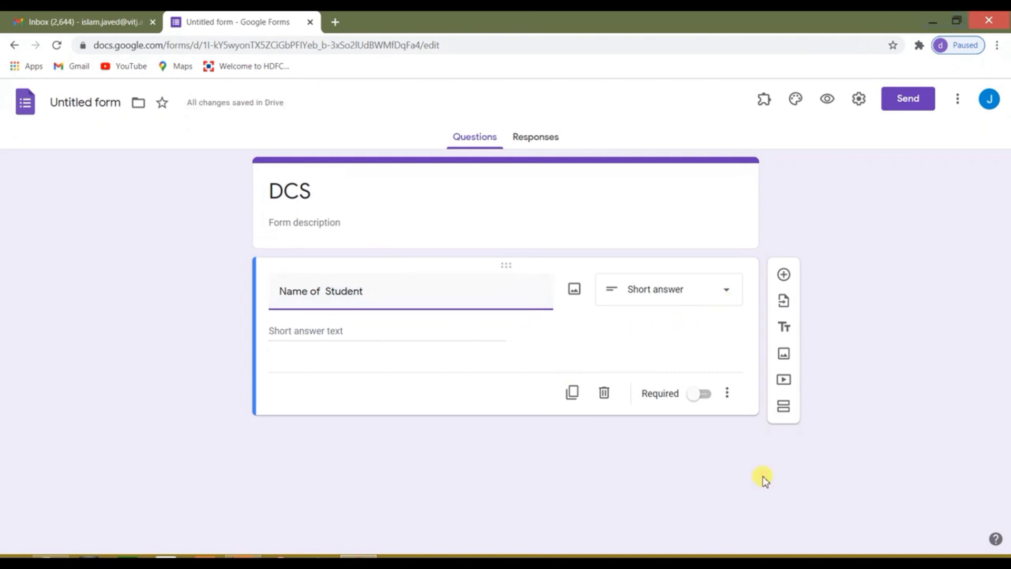
Add a second short-answer question titled "Roll No".
left_click(785, 274)
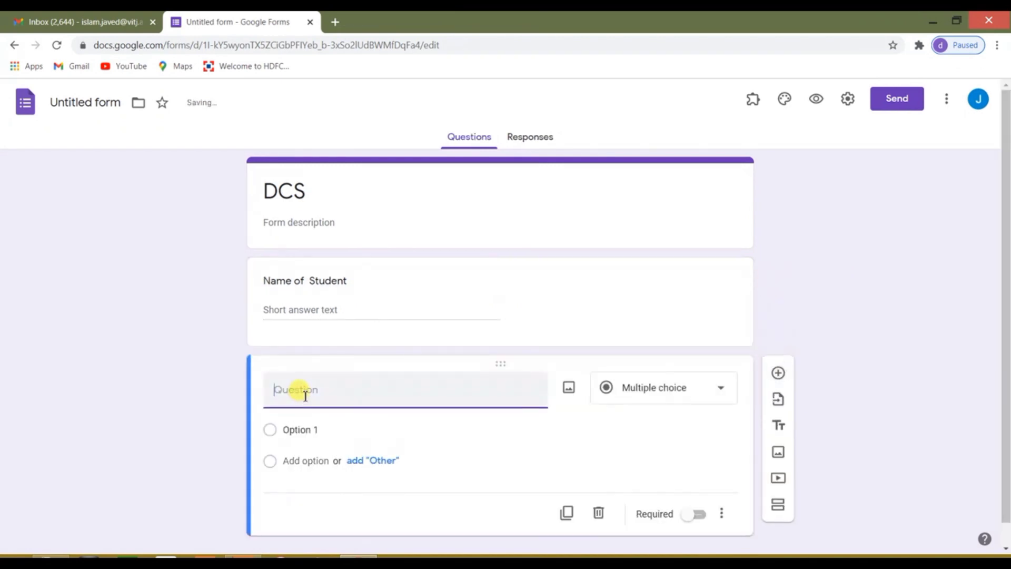
type("Rol")
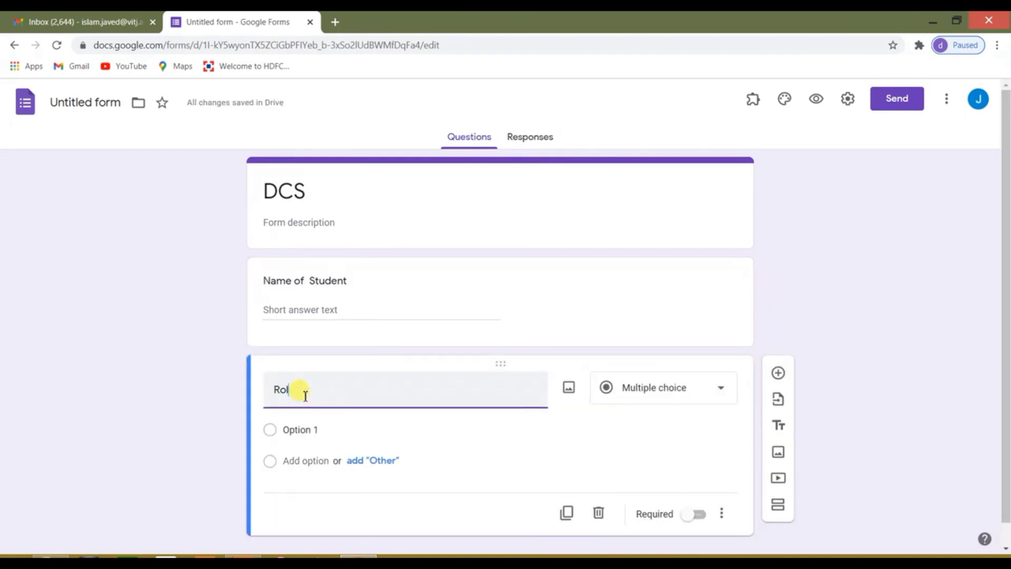
type("l")
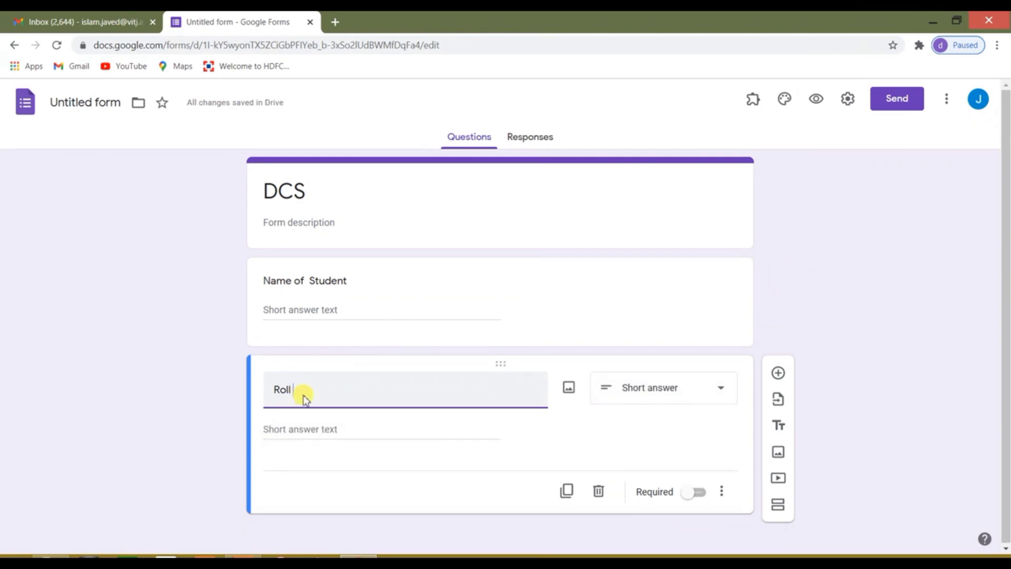
type("No")
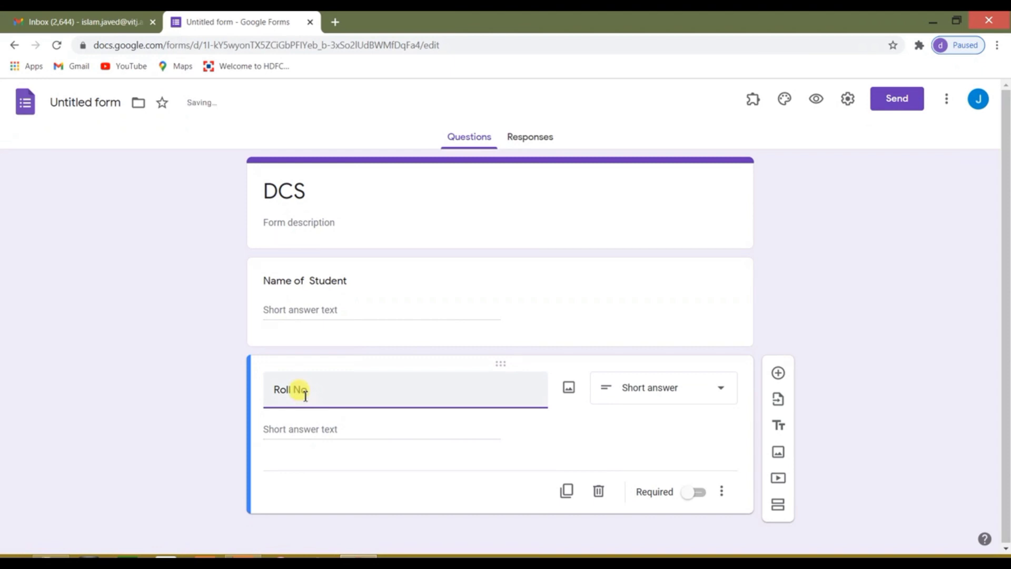
Add a third question below Roll No and begin its text with "1.".
left_click(778, 373)
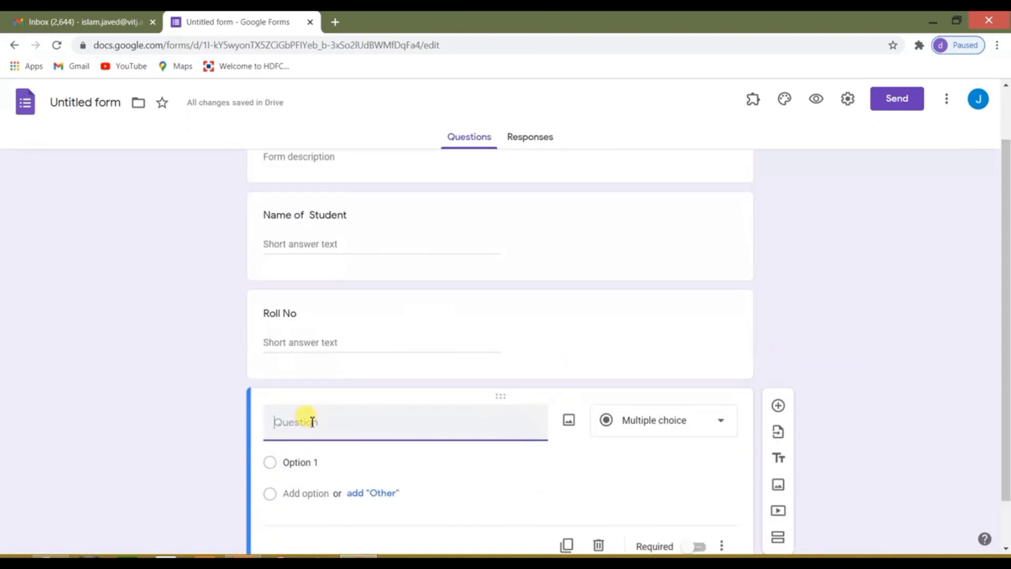
type("1.")
scroll(380, 432, "down", 1)
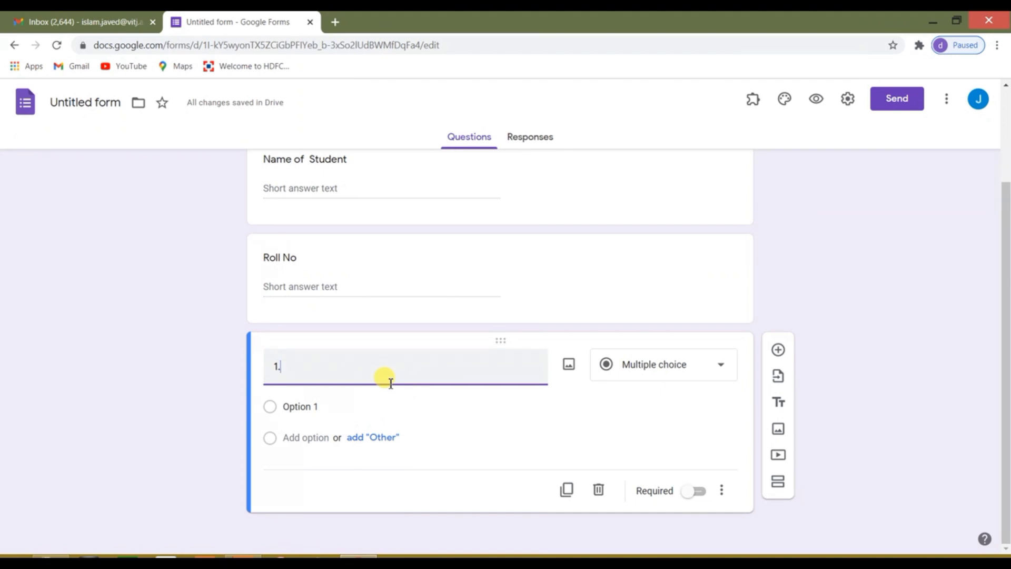
Make the form a quiz with grades released later, after manual review, and save the settings.
left_click(849, 105)
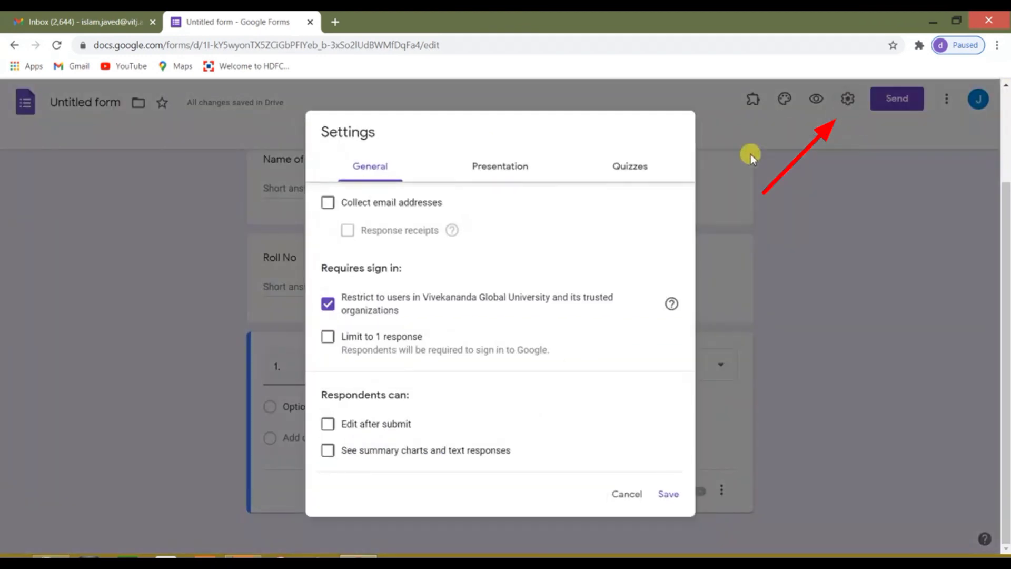
left_click(640, 173)
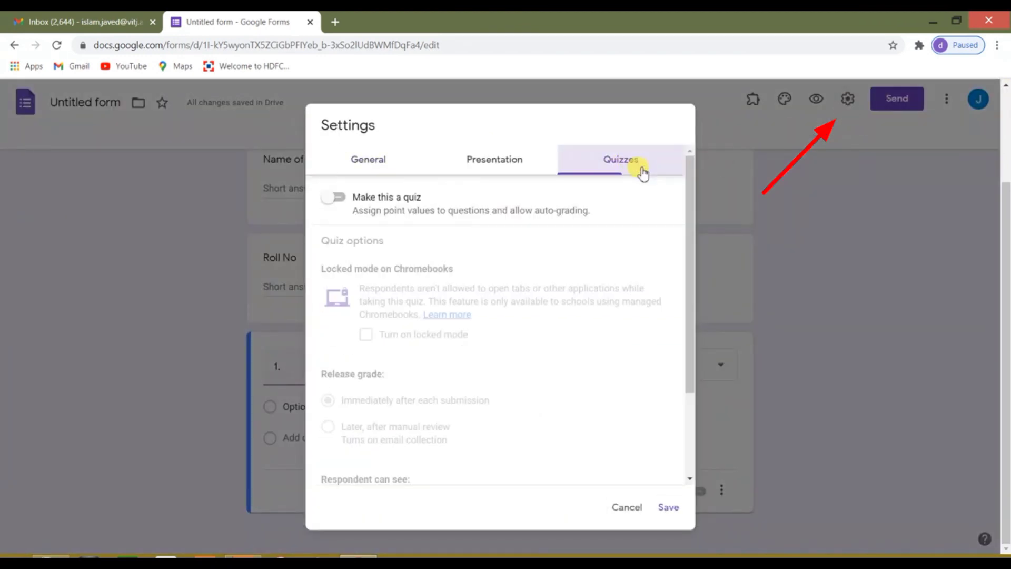
left_click(339, 199)
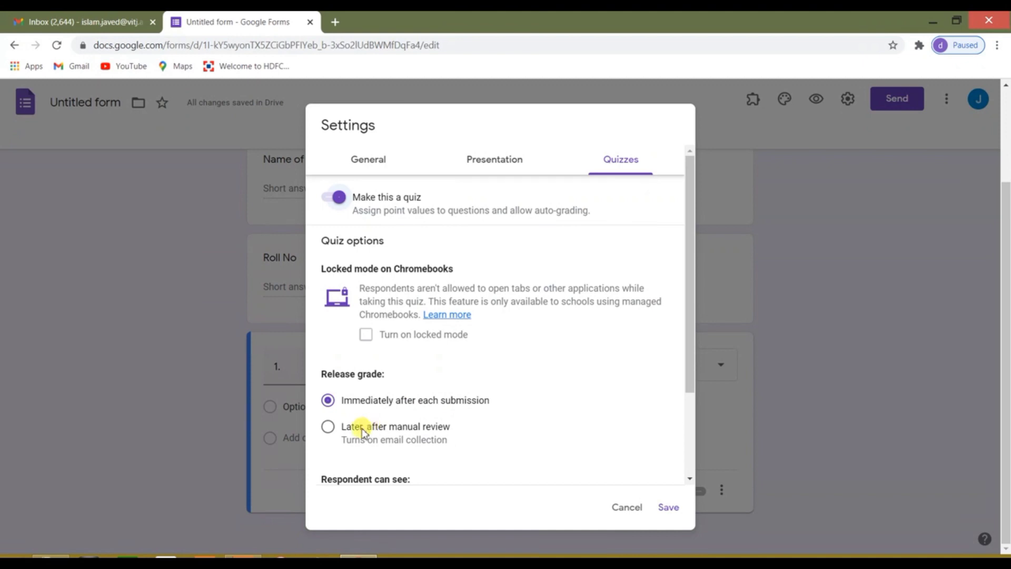
left_click(328, 427)
left_click(669, 508)
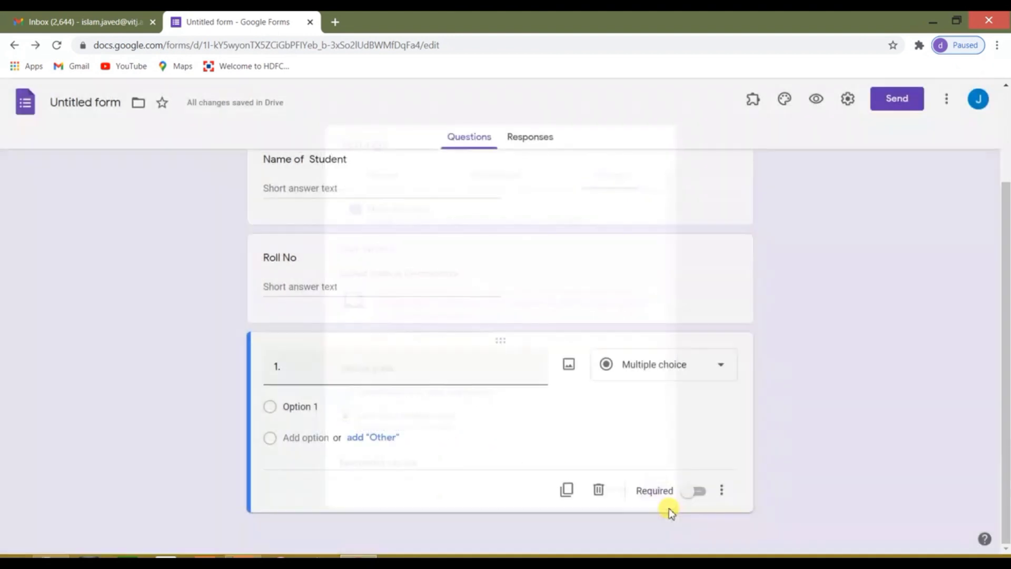
Complete the third question's text as "1. Minumum no of bars in rectangular column".
left_click(327, 392)
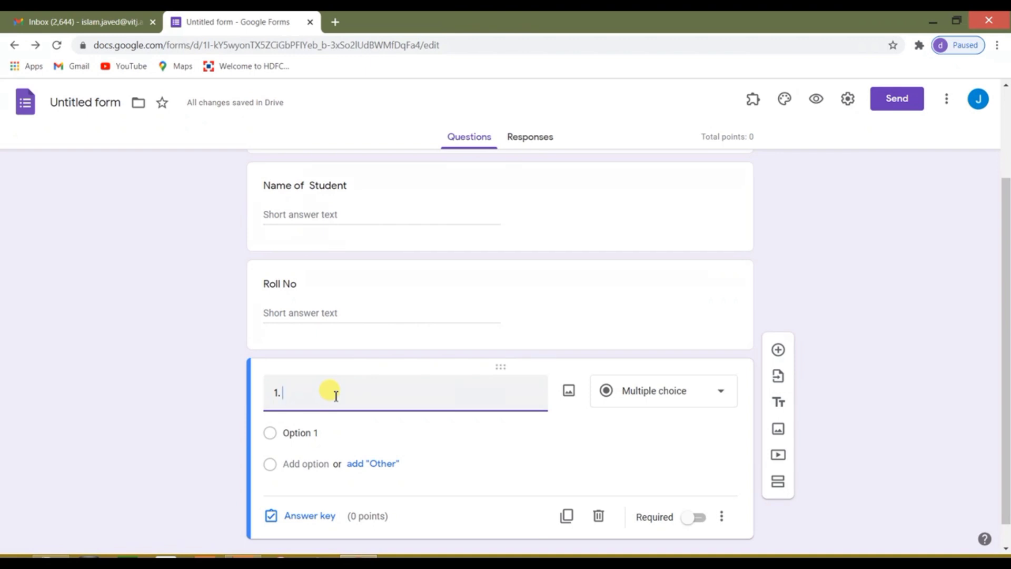
type("Minumum of")
key("BackSpace")
key("BackSpace")
type("m")
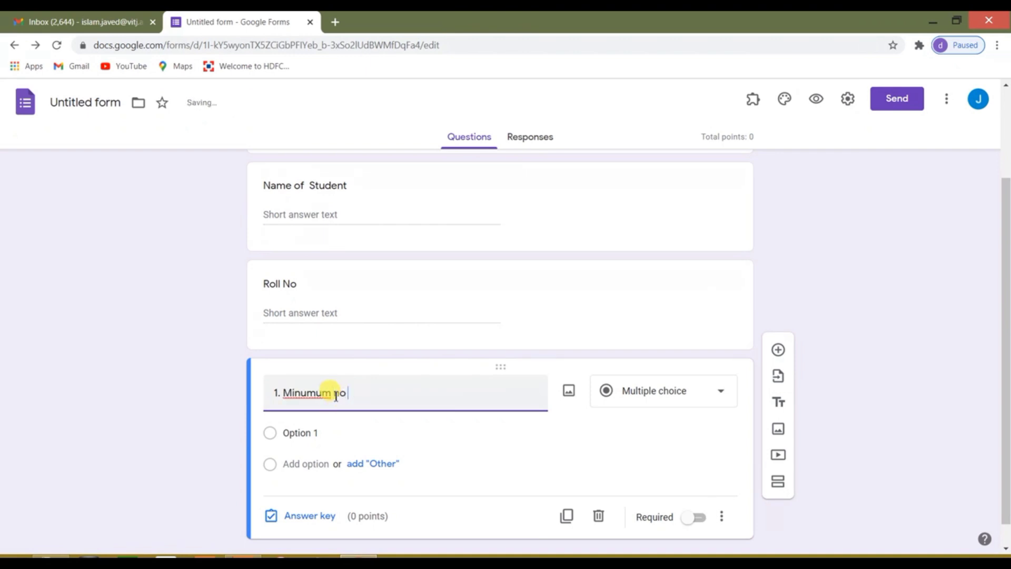
type("bar ")
type(" in rectangular column")
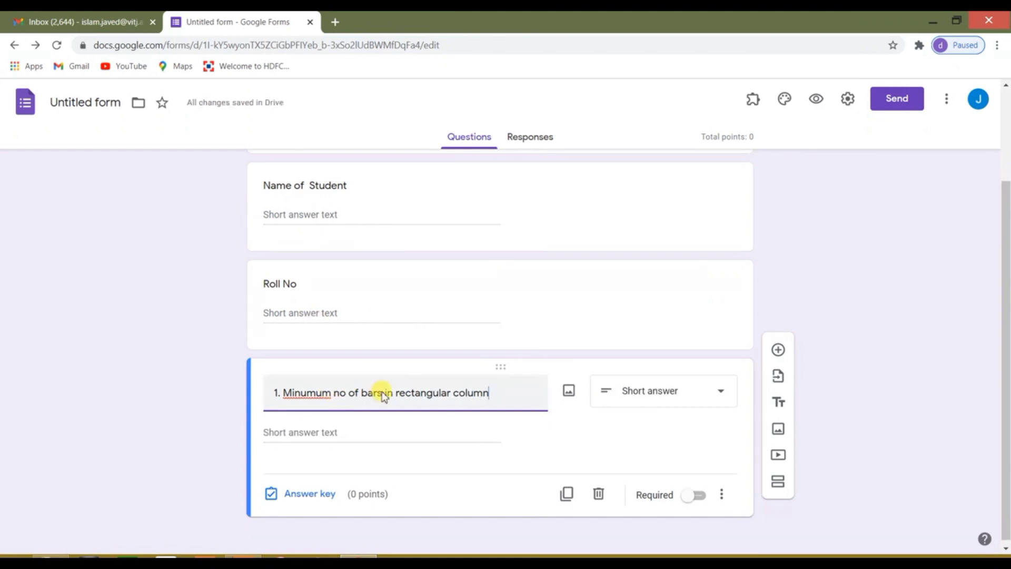
Make the rectangular column question multiple choice with the options 4, 3, 2 and 1.
left_click(719, 399)
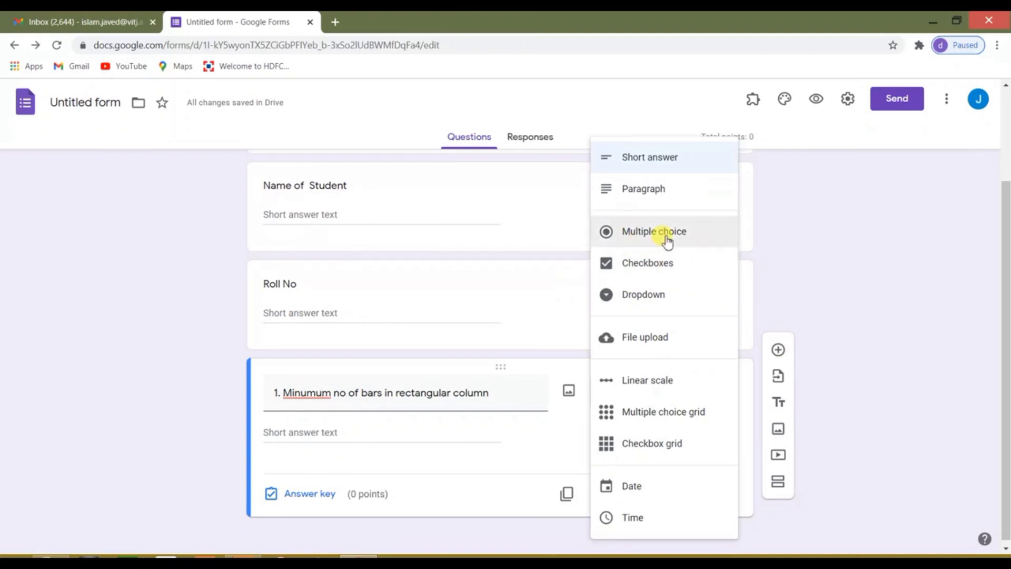
left_click(686, 236)
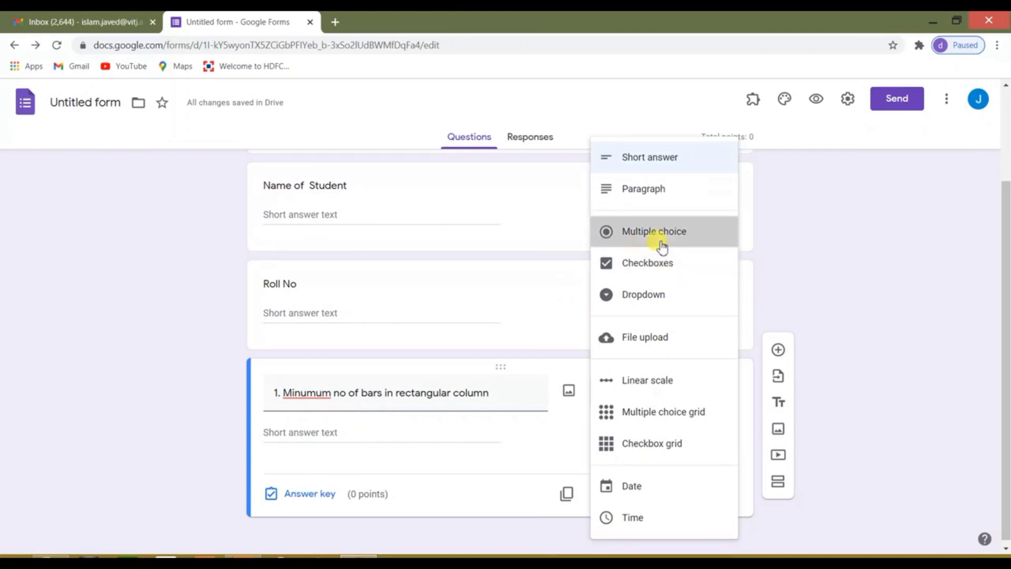
left_click(336, 438)
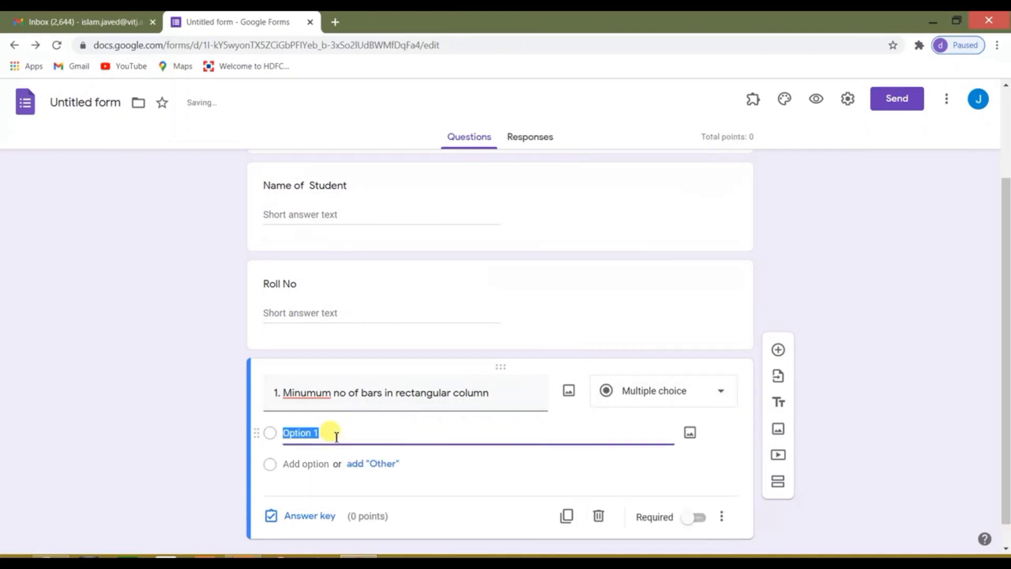
type("4")
key("Return")
type("3")
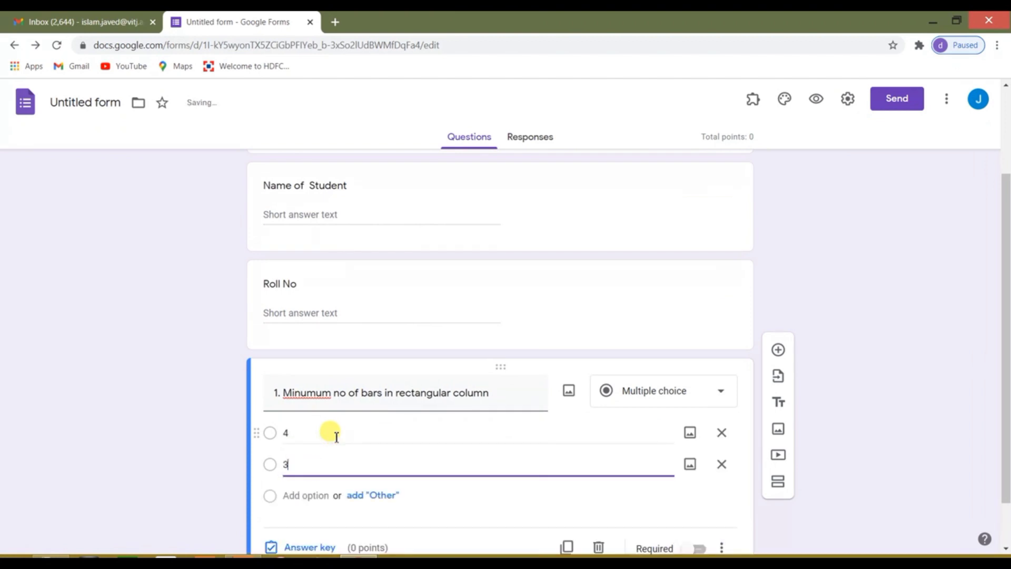
key("Return")
type("2")
key("Return")
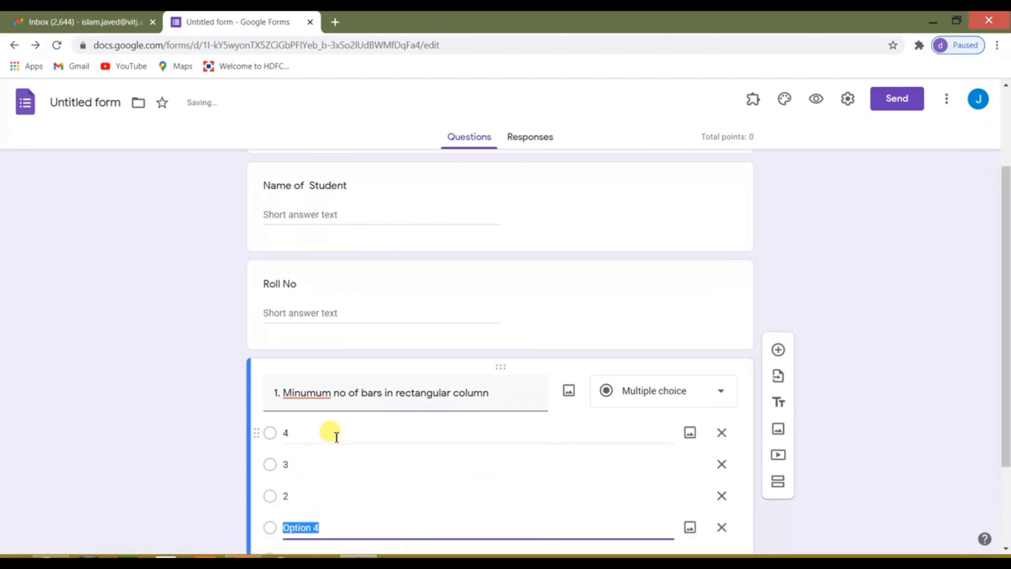
type("1")
scroll(362, 461, "down", 2)
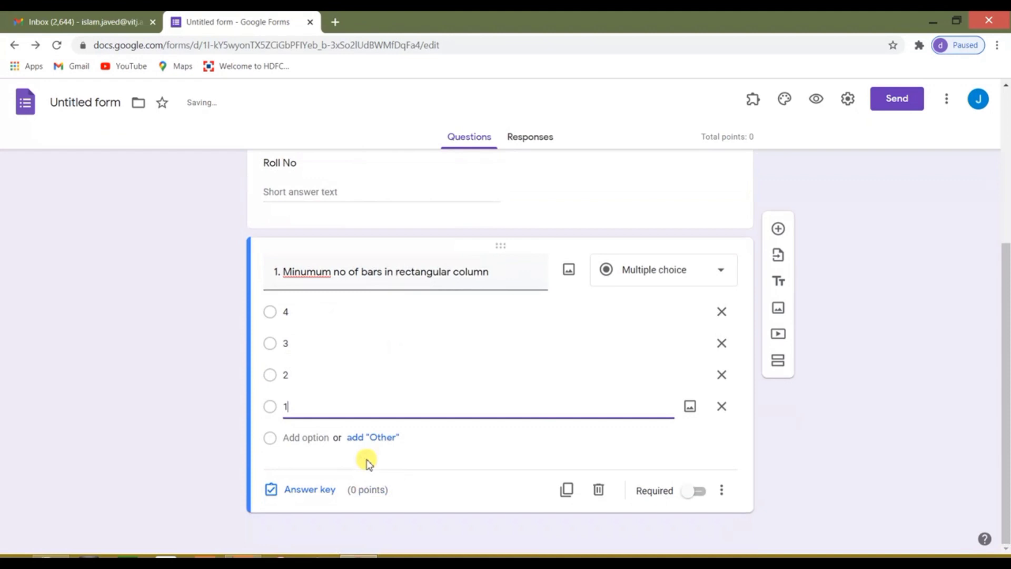
Set the rectangular column question's answer key to 2 points with 4 as the correct answer.
left_click(311, 491)
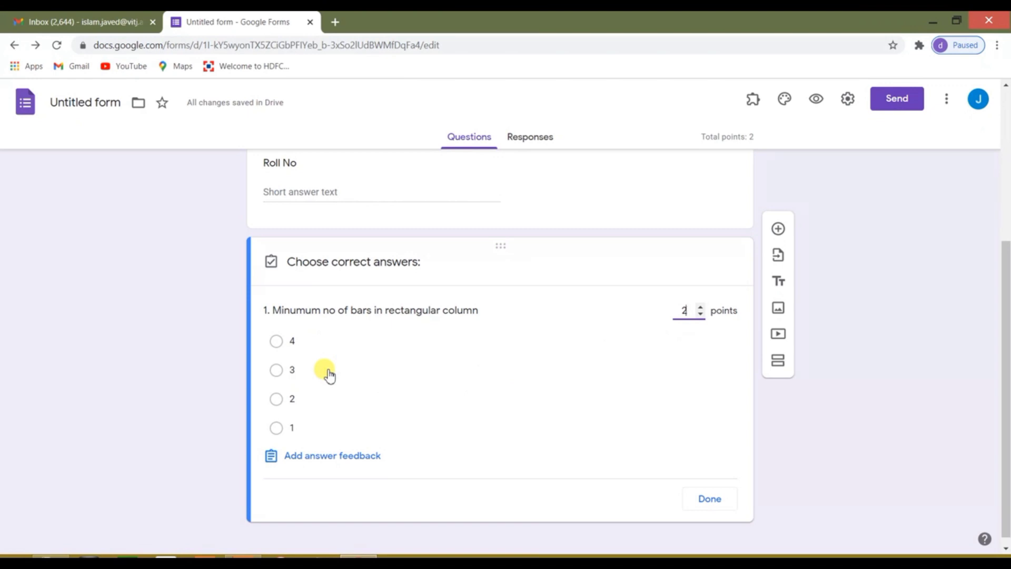
left_click(278, 342)
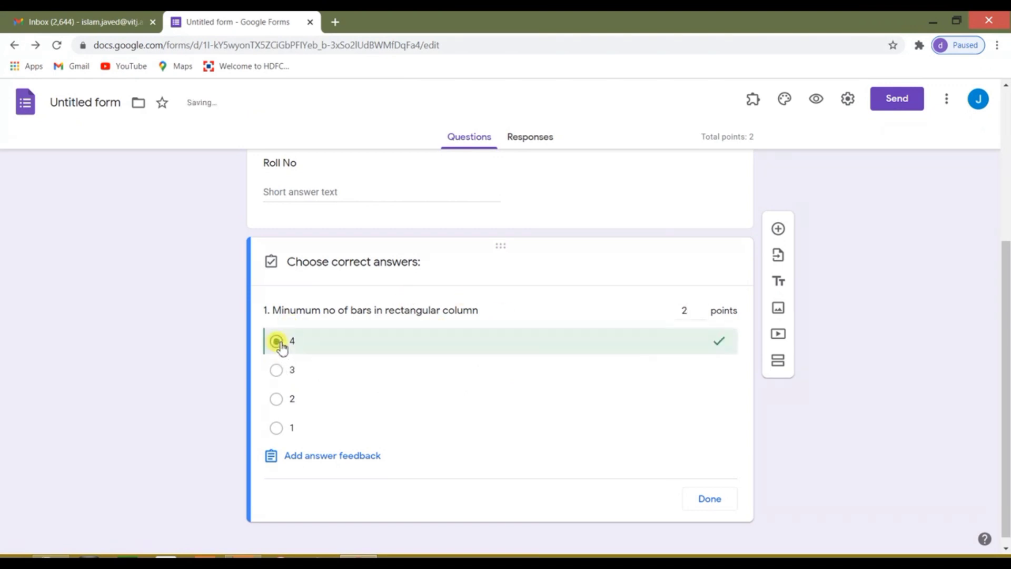
left_click(709, 499)
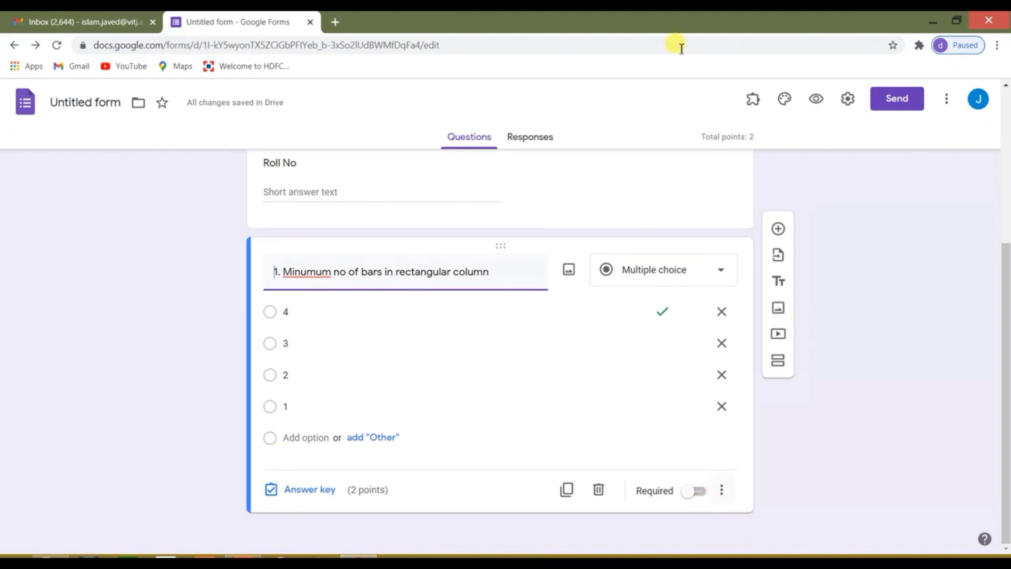
Add a question below it with the text "2. minimum no of bars in circular column".
left_click(778, 232)
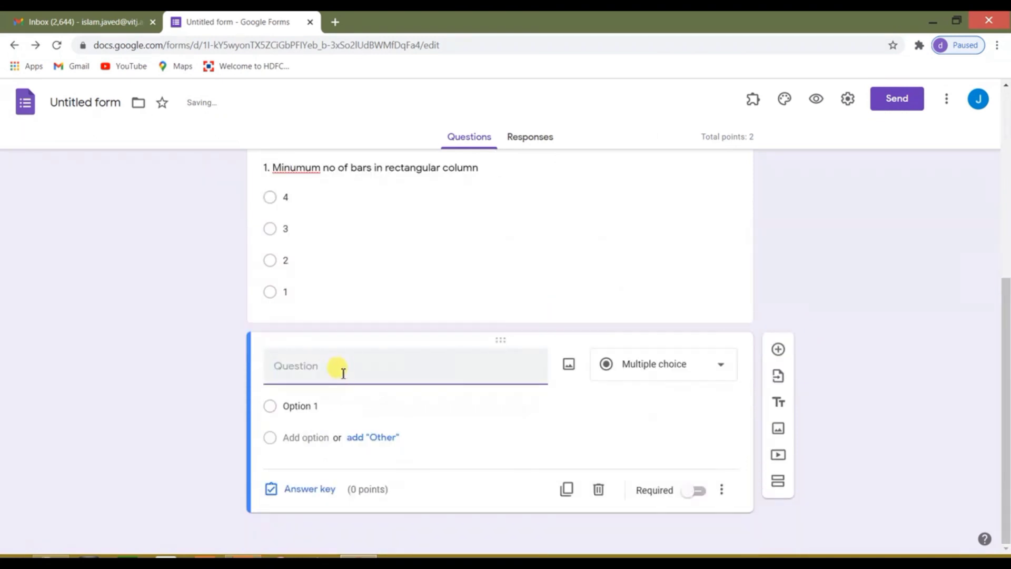
type("2. minimum no of bars in")
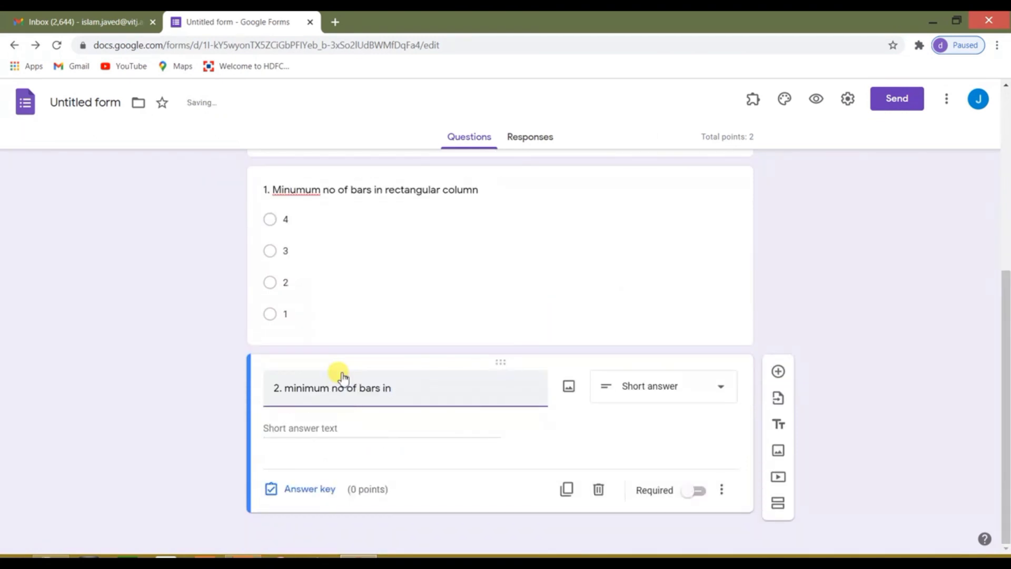
type("circular column")
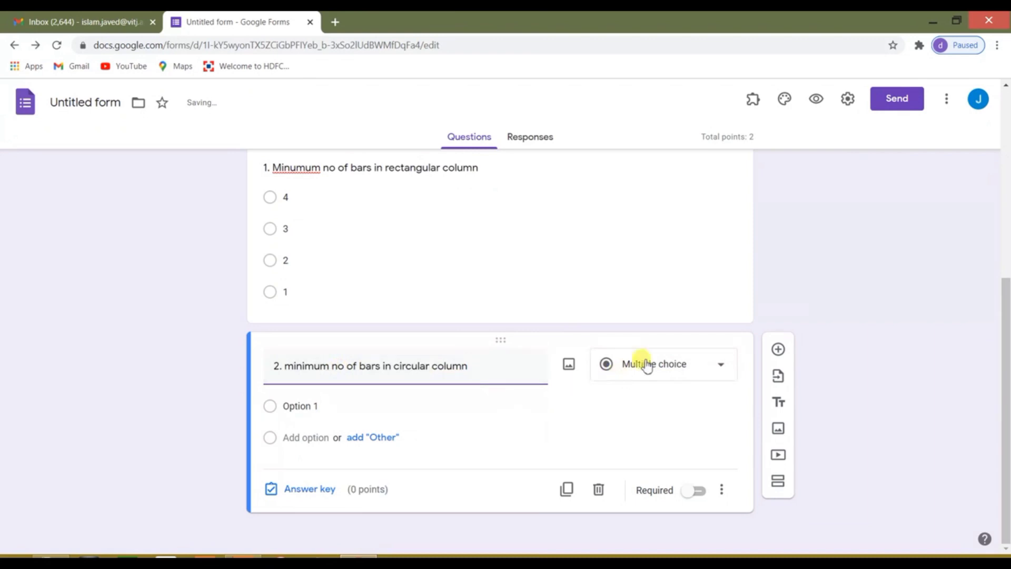
Give the circular column question the multiple-choice options 6, 5, 4 and 3.
left_click(316, 404)
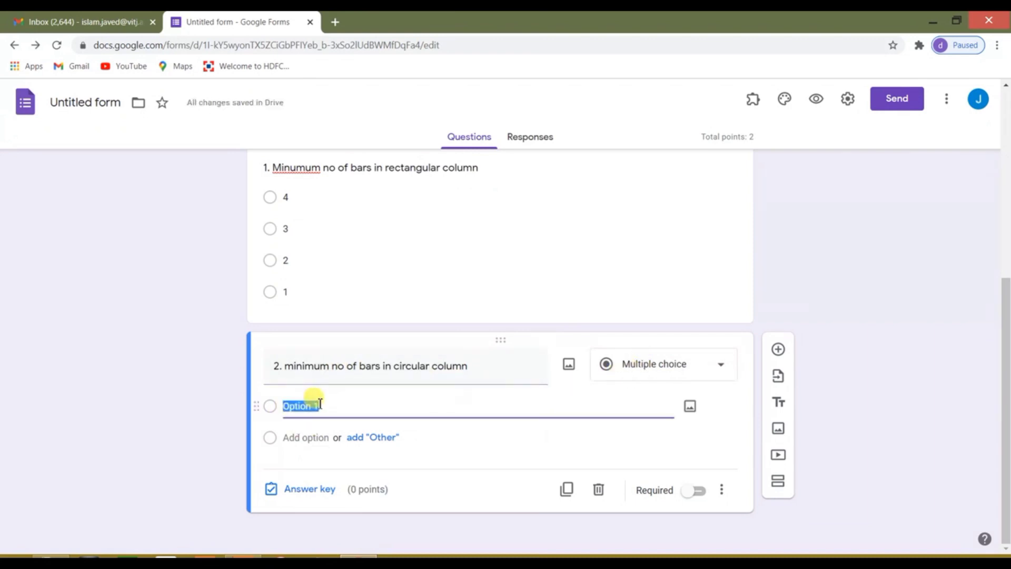
type("6")
key("Return")
type("5")
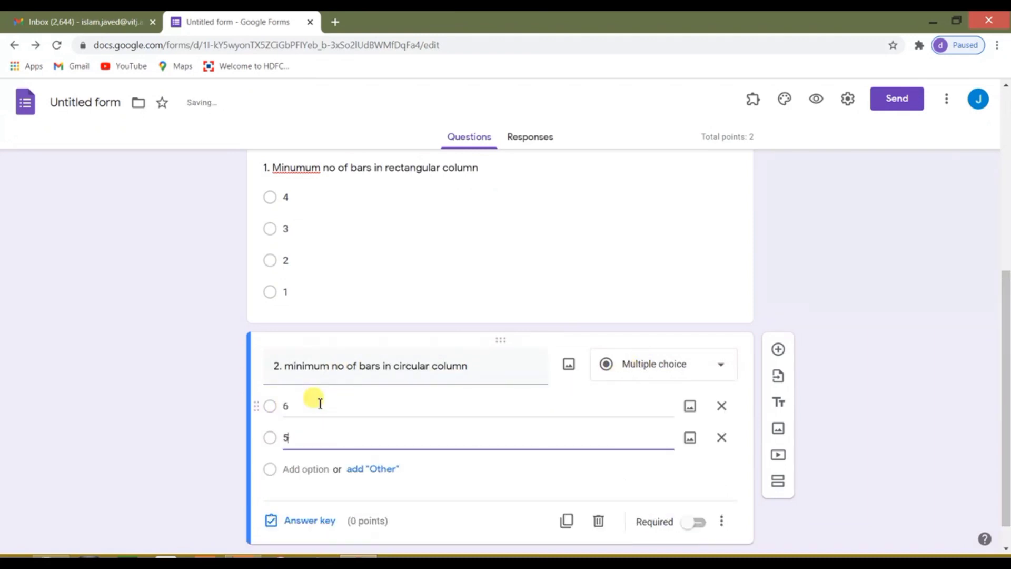
key("Return")
type("4")
key("Return")
type("3")
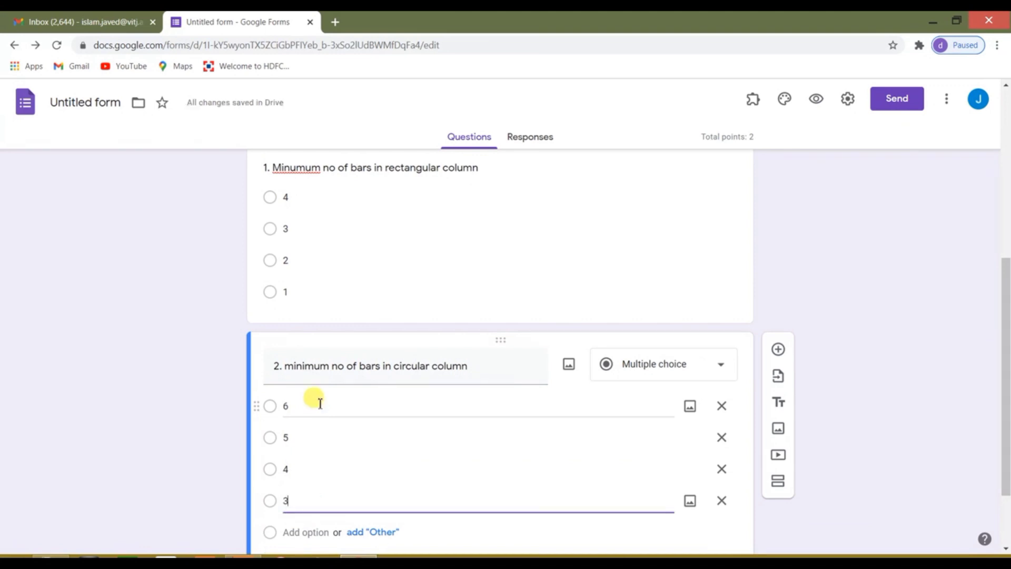
Set the circular column question's answer key to 2 points with 6 as the correct answer.
scroll(342, 468, "down", 2)
left_click(306, 490)
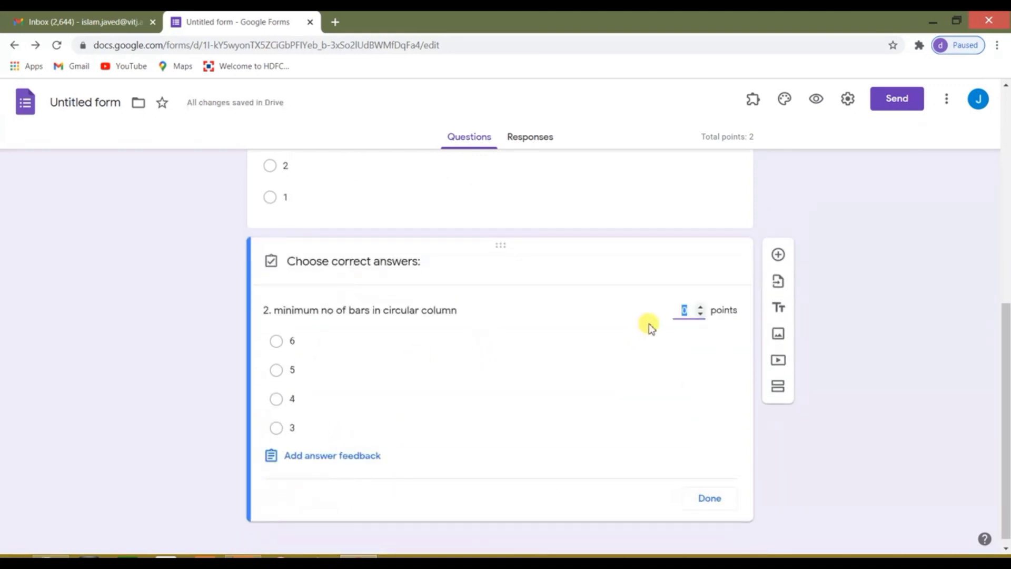
type("2")
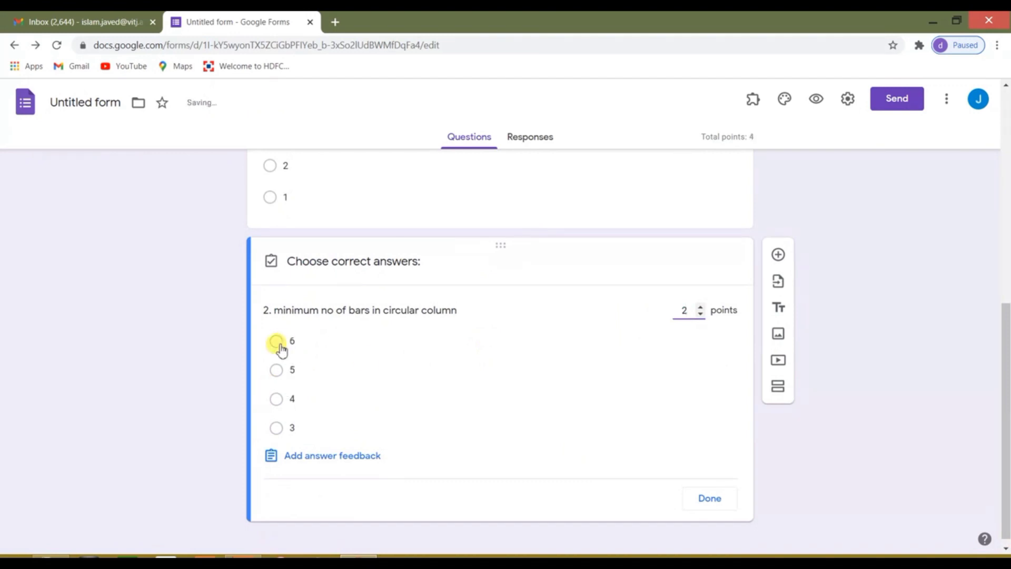
left_click(277, 341)
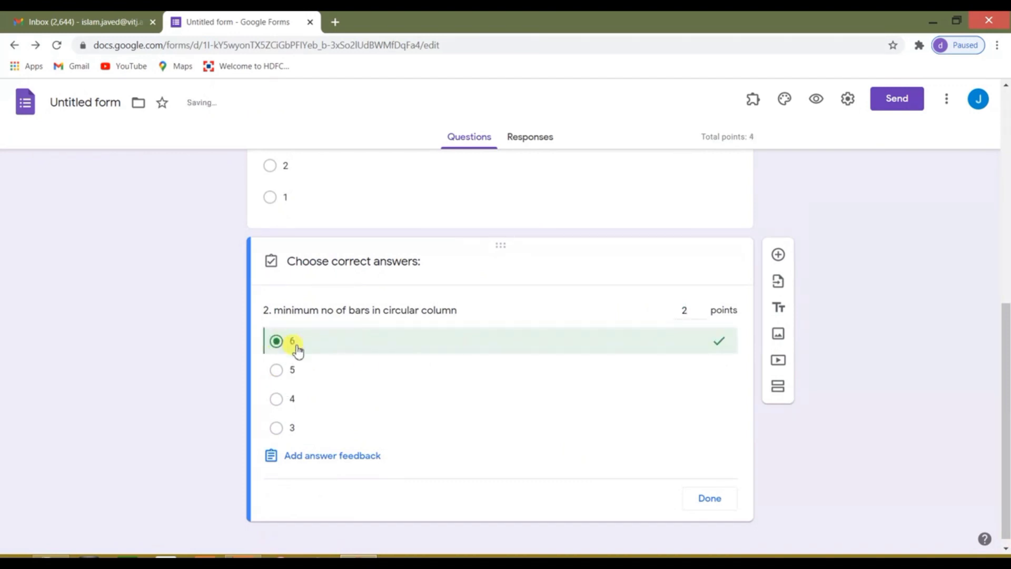
left_click(709, 499)
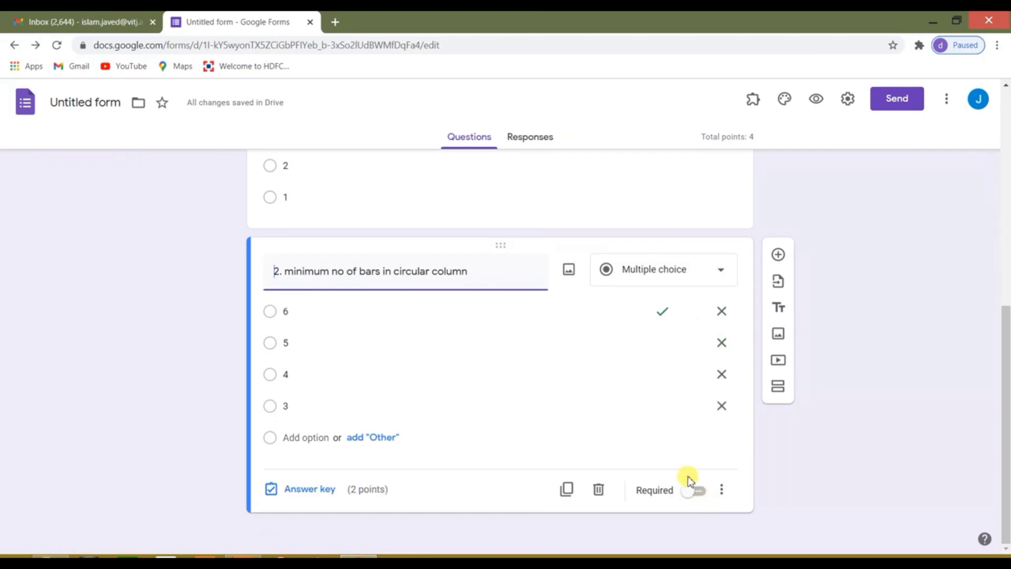
Make the rectangular column and circular column questions required.
scroll(657, 456, "up", 5)
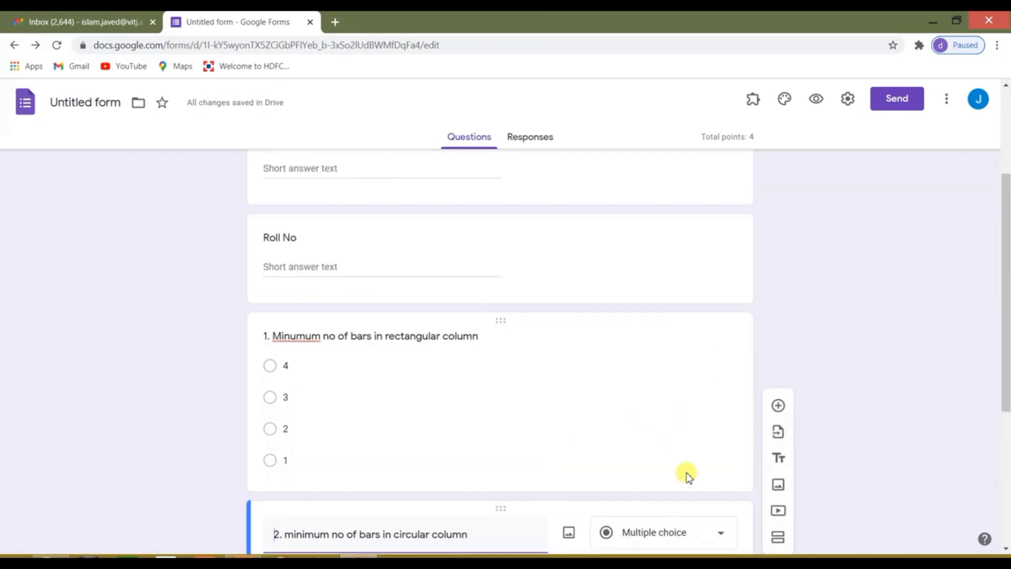
left_click(647, 427)
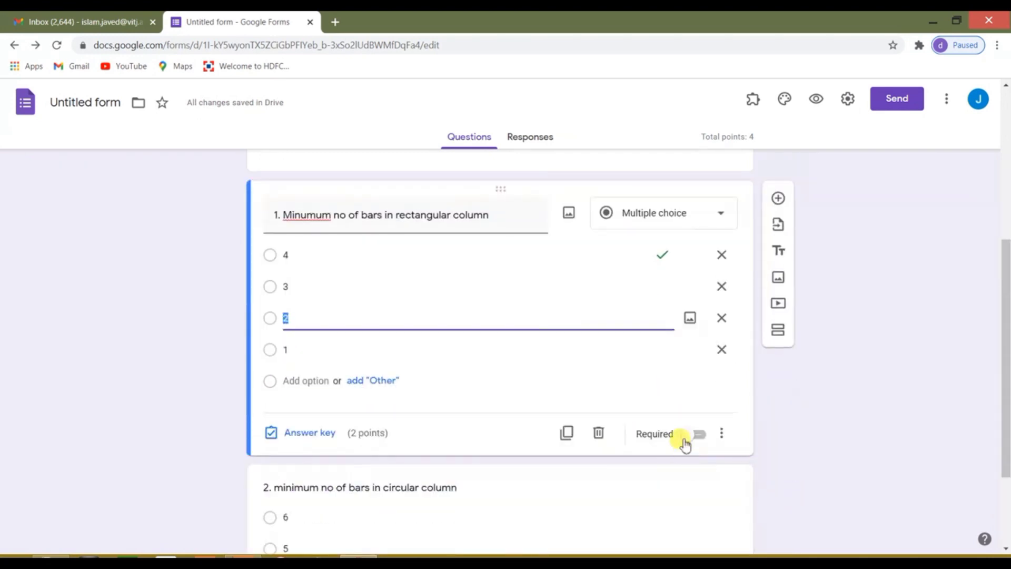
left_click(696, 434)
scroll(706, 463, "down", 3)
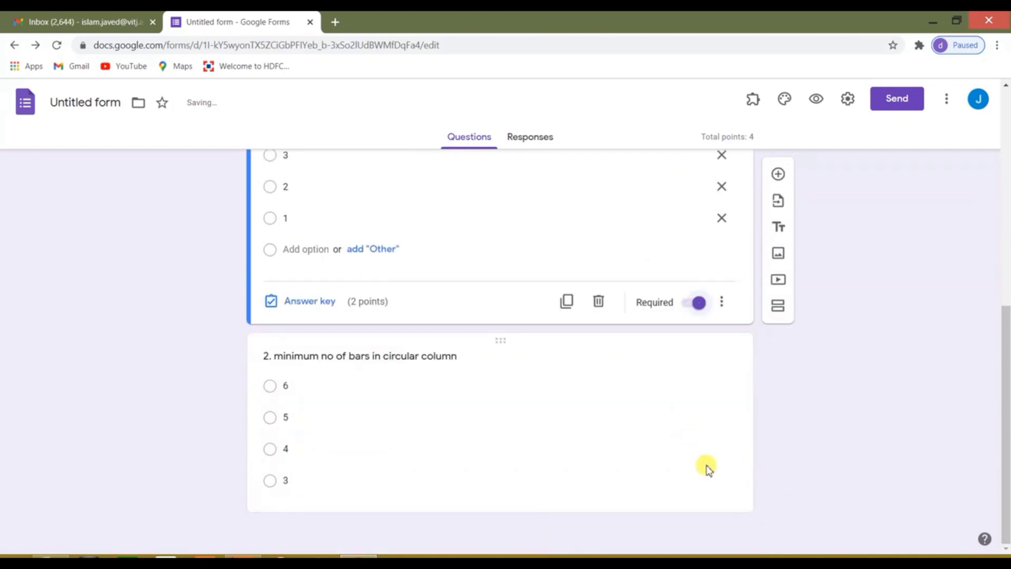
left_click(678, 471)
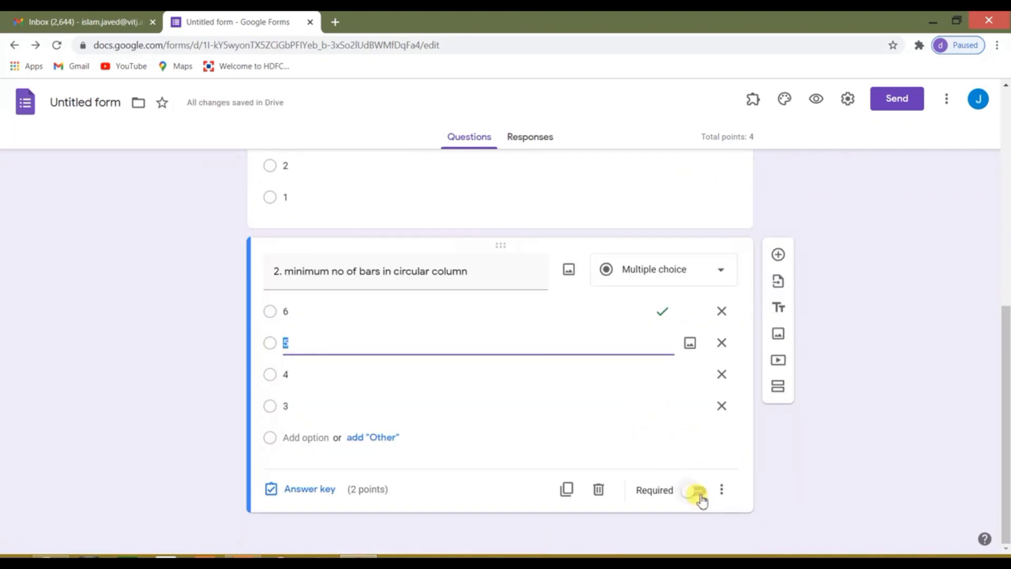
left_click(698, 491)
Make the Name of Student question required.
scroll(609, 379, "up", 10)
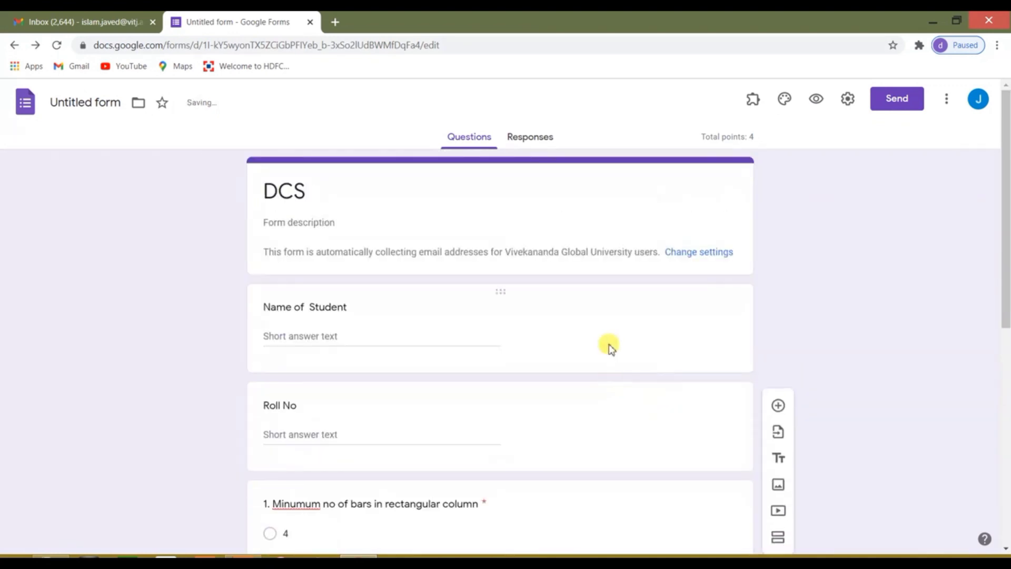
left_click(641, 361)
left_click(699, 421)
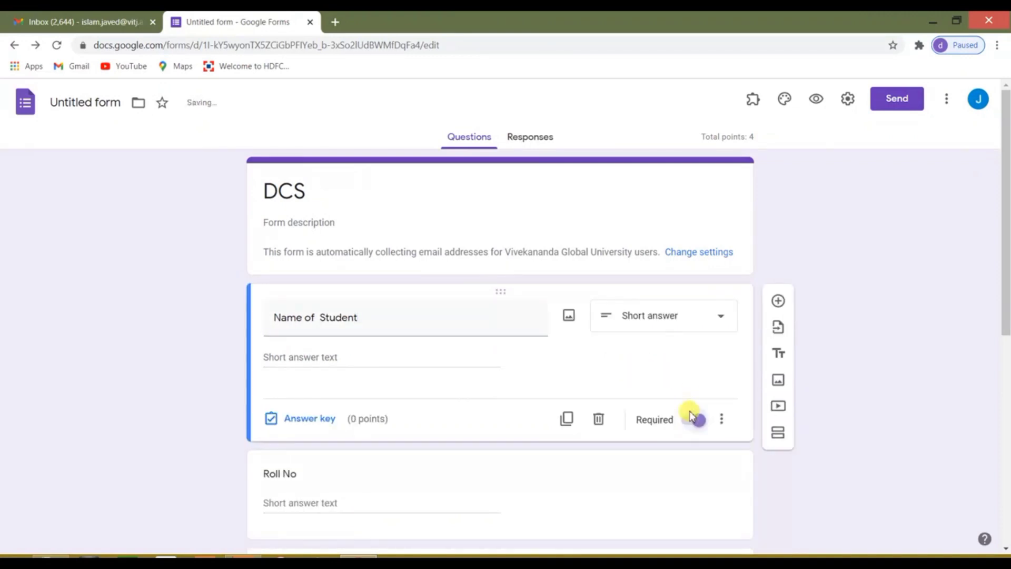
scroll(657, 388, "down", 5)
left_click(635, 383)
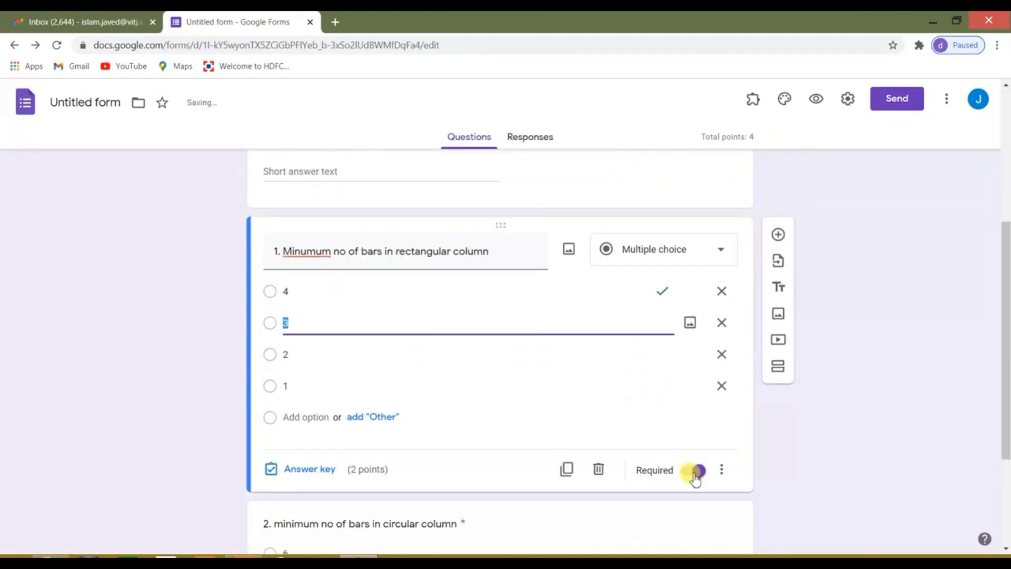
scroll(664, 447, "down", 3)
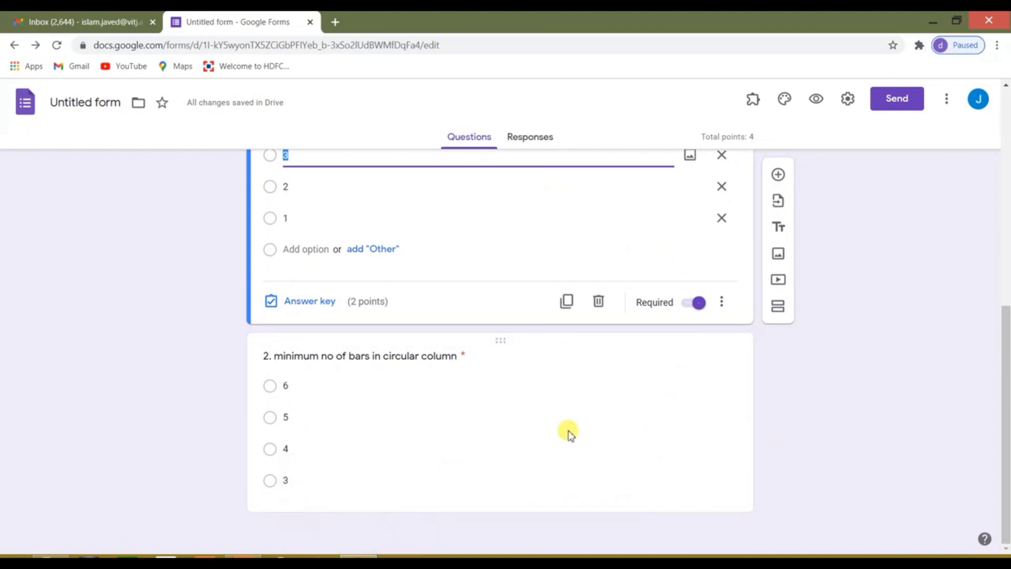
Add a question below the circular column question with the text "3. Minimum dia of longtudional bar".
scroll(535, 395, "up", 5)
scroll(532, 416, "down", 5)
left_click(544, 442)
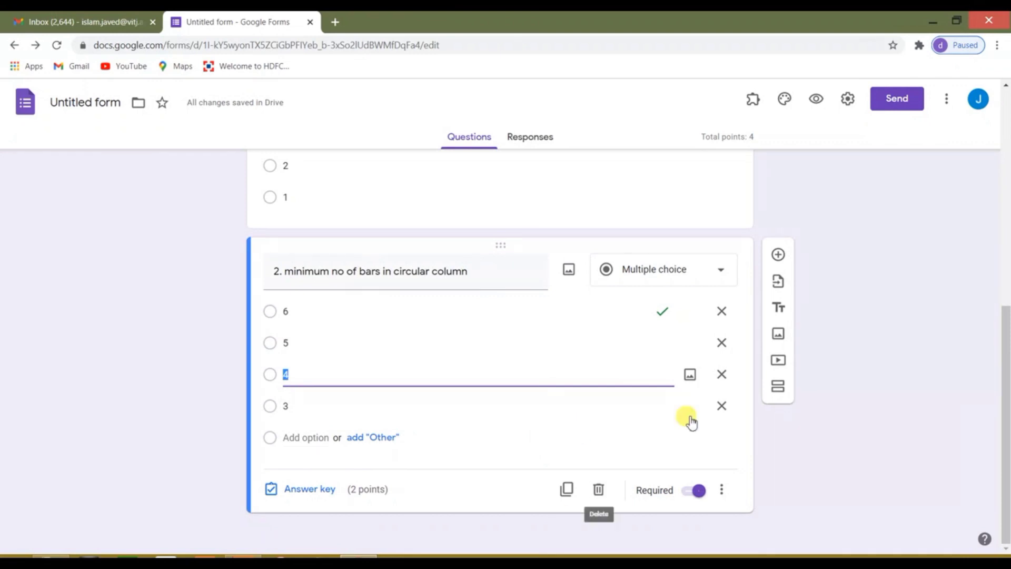
left_click(779, 254)
type("3. Mini")
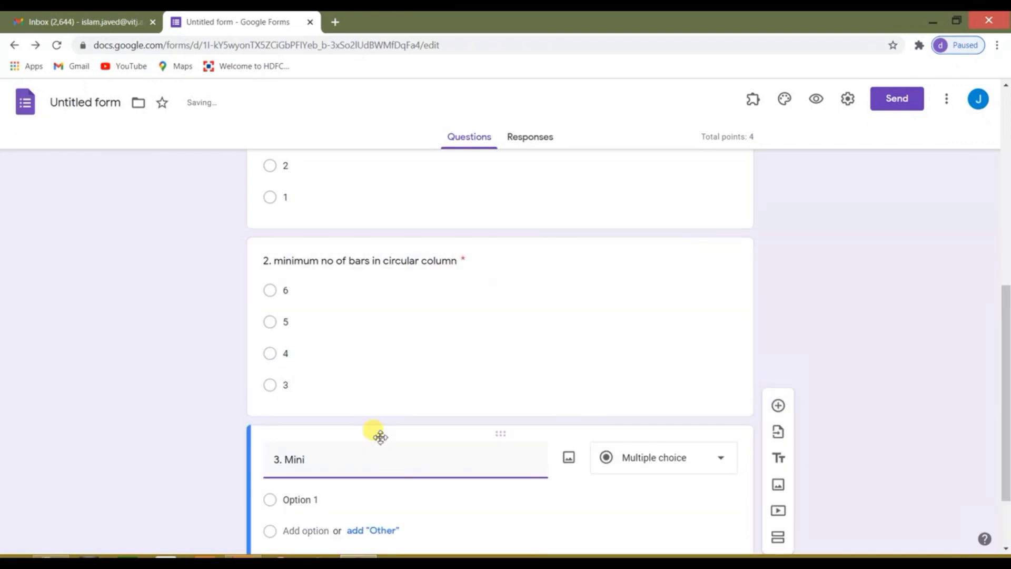
type("mum dia of longtudi")
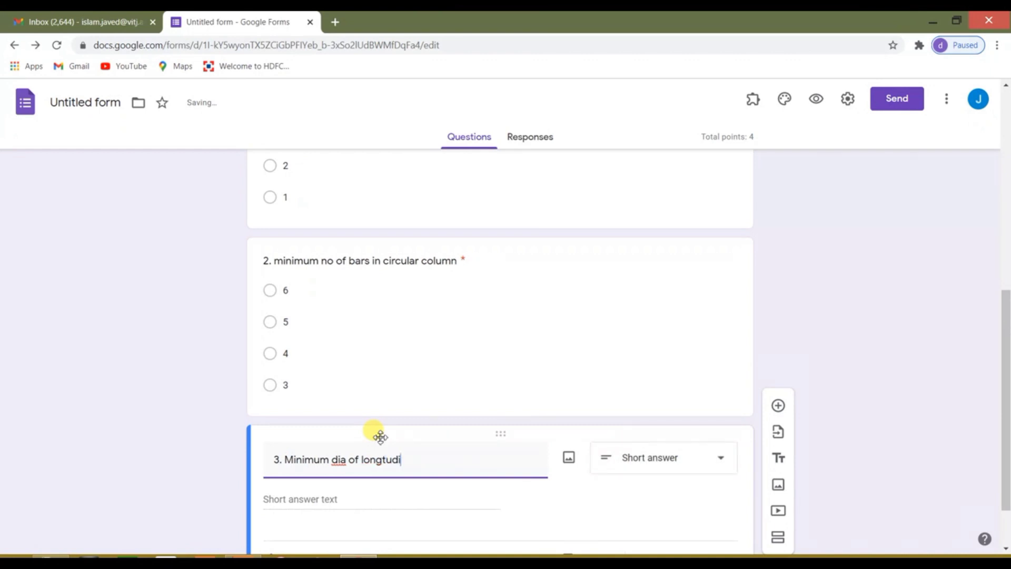
type("onal bar")
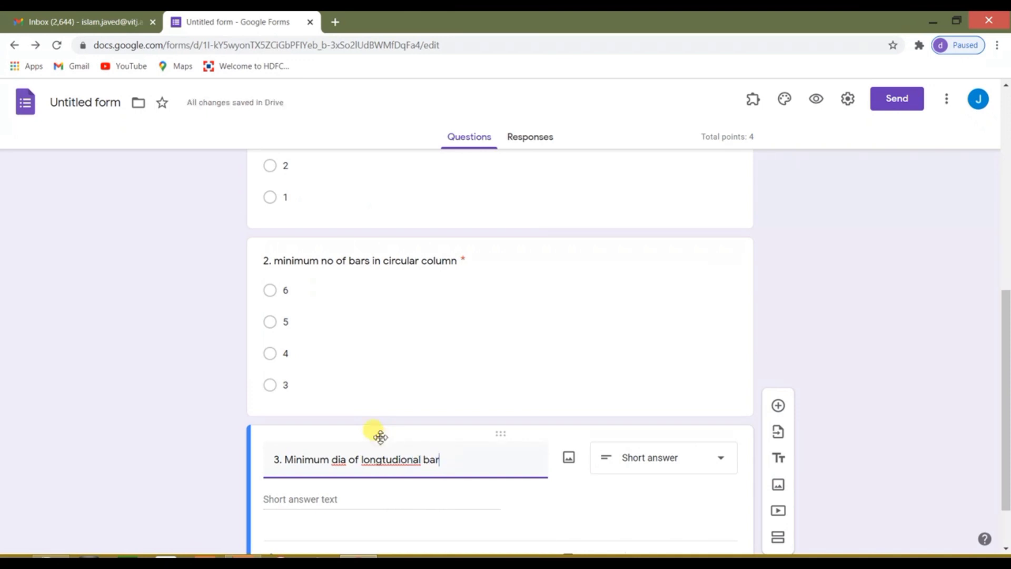
Make the bar diameter question multiple choice with the options 12, 16, 20 and 25.
scroll(548, 438, "down", 1)
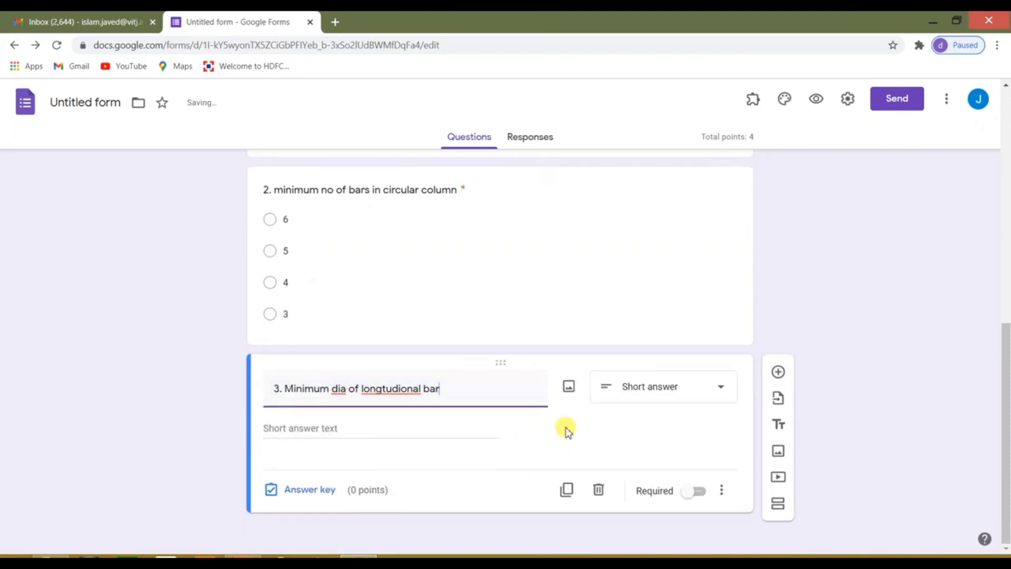
left_click(673, 388)
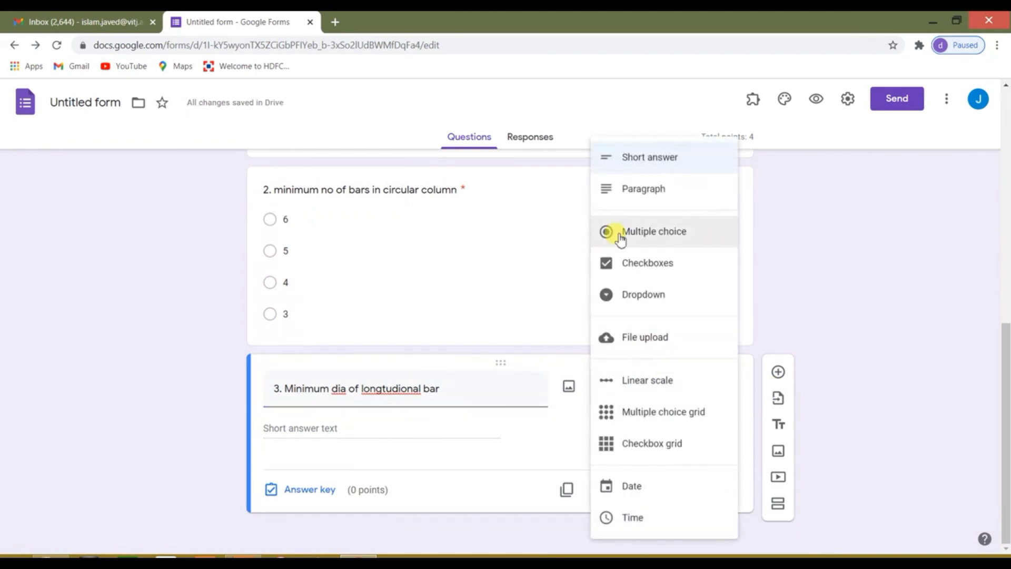
left_click(662, 235)
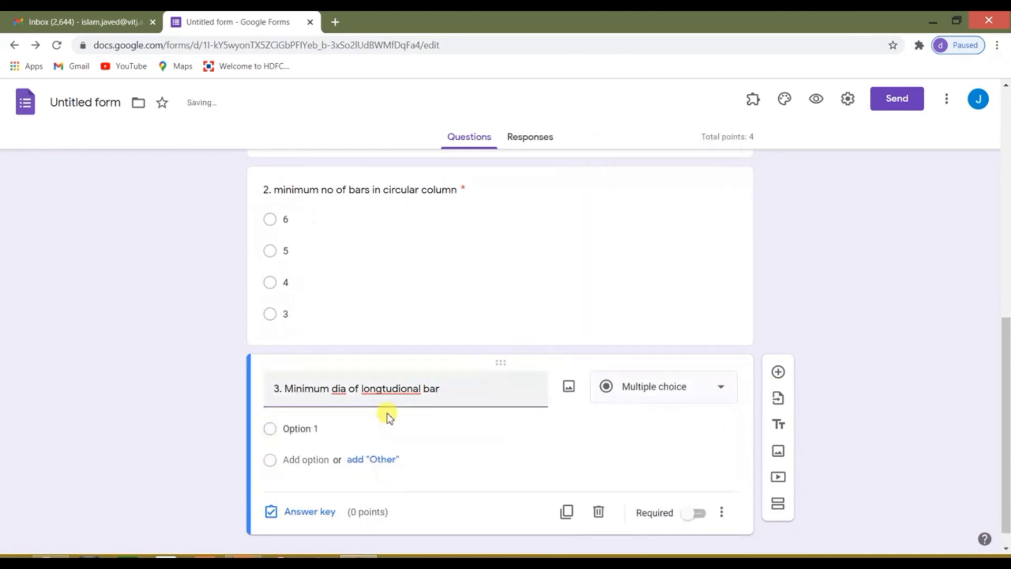
left_click(374, 424)
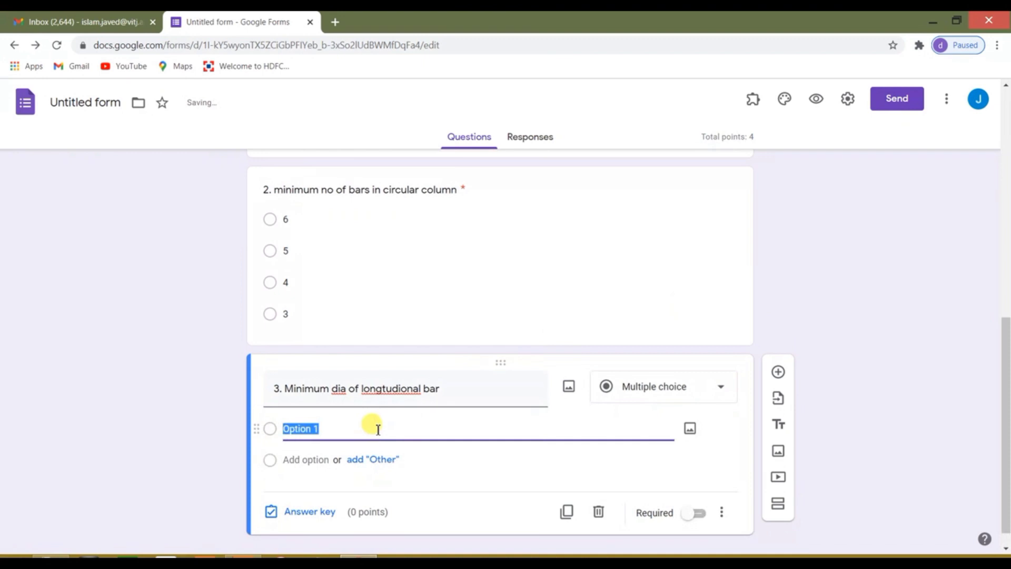
type("12")
key("Return")
type("1")
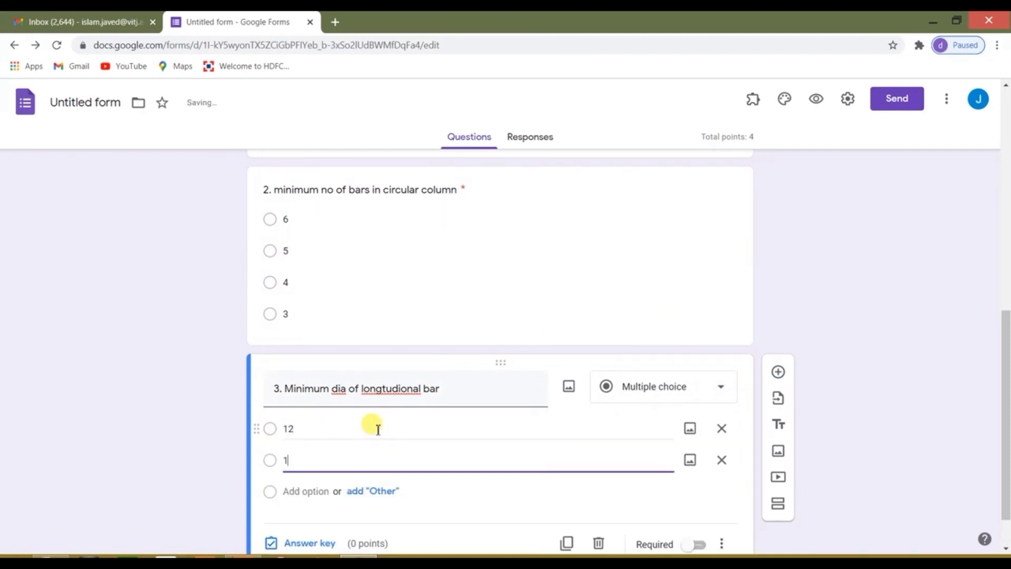
type("6")
key("Return")
type("2")
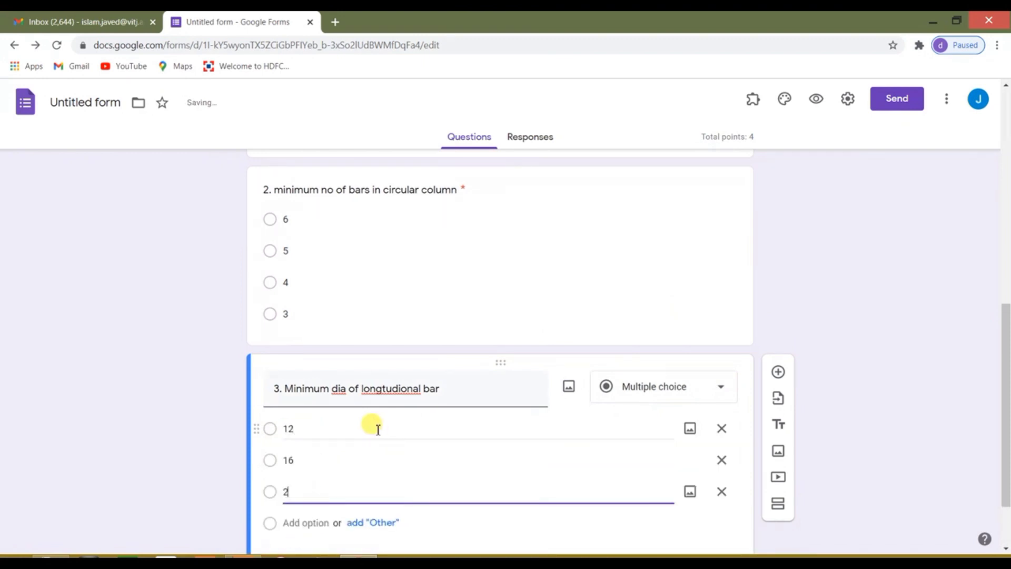
type("0")
key("Return")
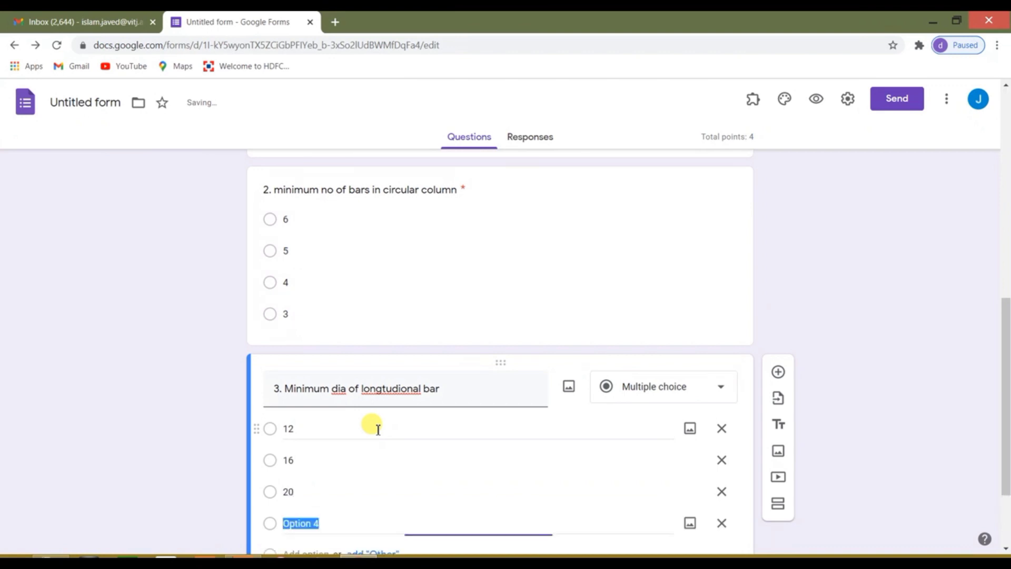
type("25")
Set the bar diameter question's answer key to 2 points with 12 as the correct answer.
scroll(378, 430, "down", 2)
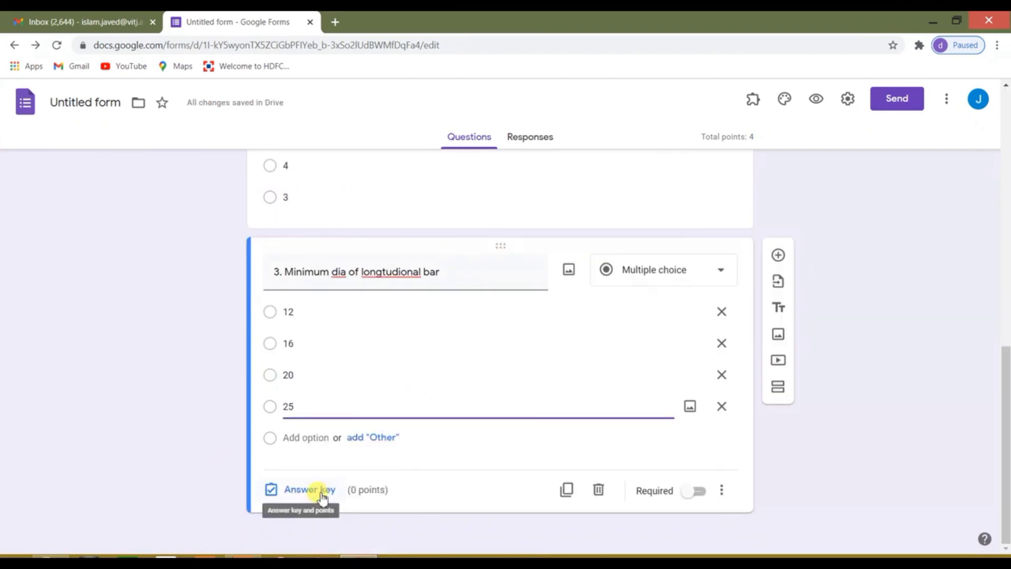
left_click(324, 494)
type("2")
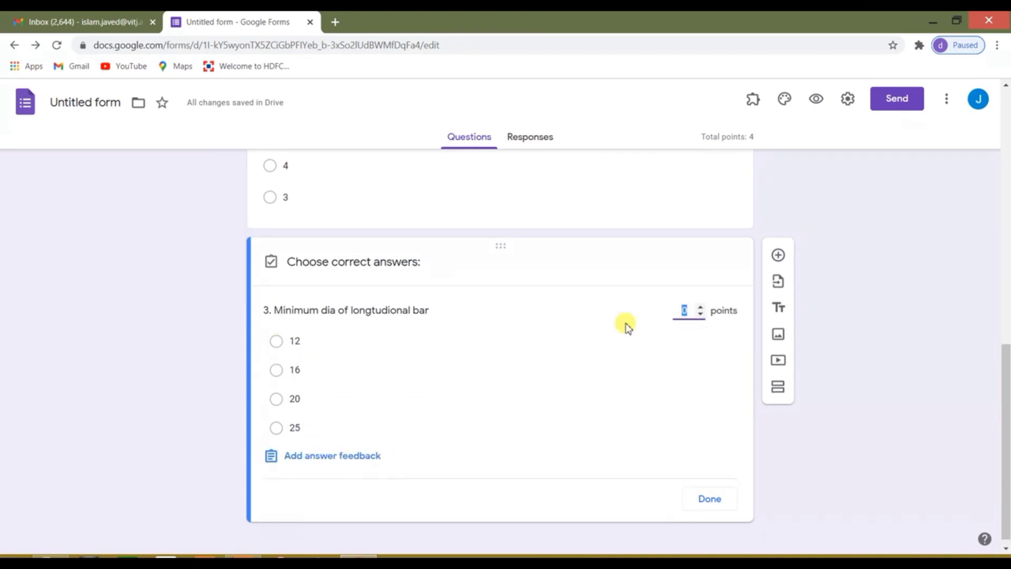
left_click(278, 344)
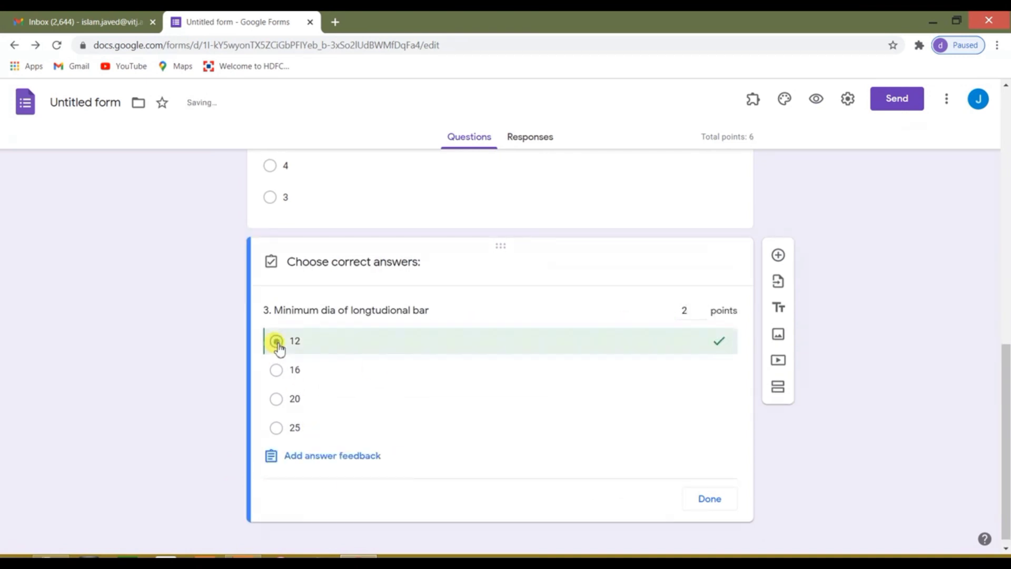
Finish the bar diameter question's answer key and review the whole form from its title to the last question.
left_click(707, 501)
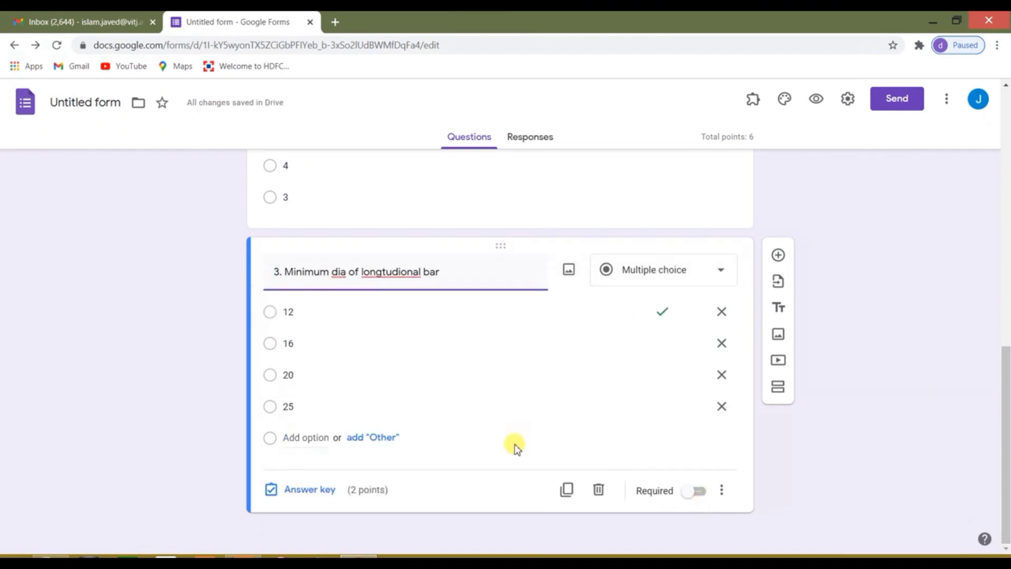
scroll(521, 403, "up", 15)
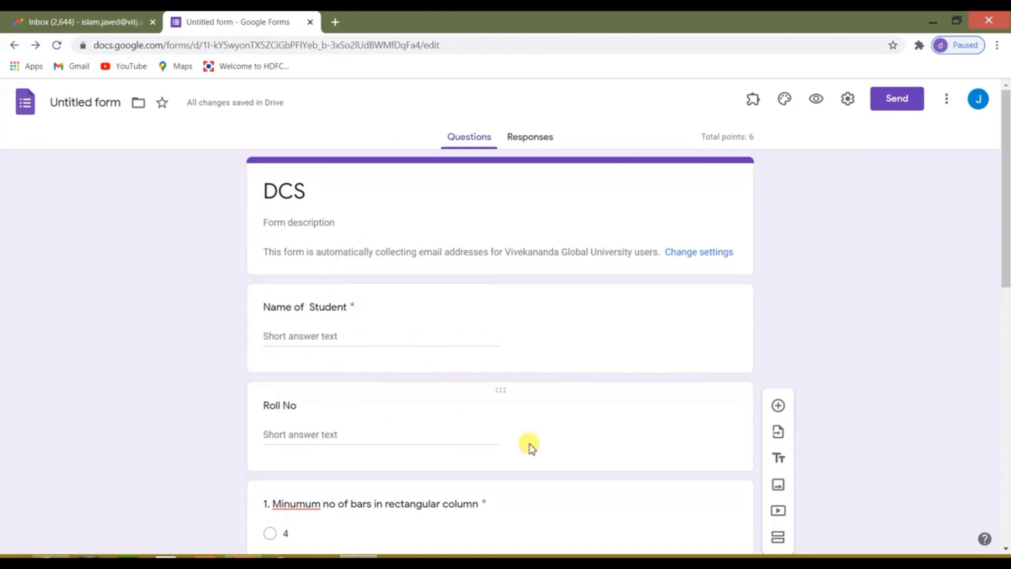
scroll(530, 434, "down", 9)
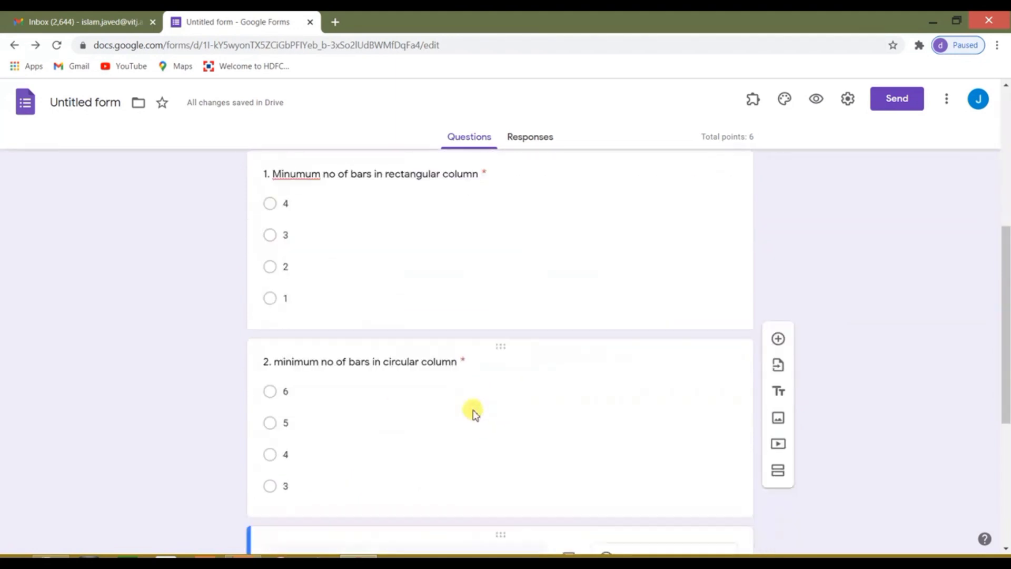
scroll(474, 410, "down", 3)
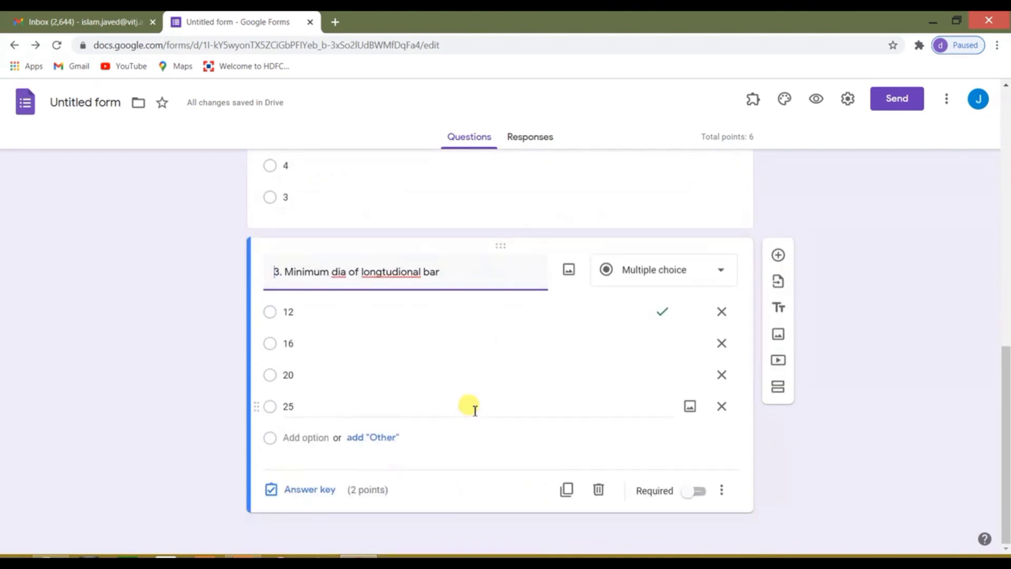
scroll(474, 410, "up", 1)
Set the form's confirmation message to "Your exam has been submitted" and save the settings.
left_click(846, 99)
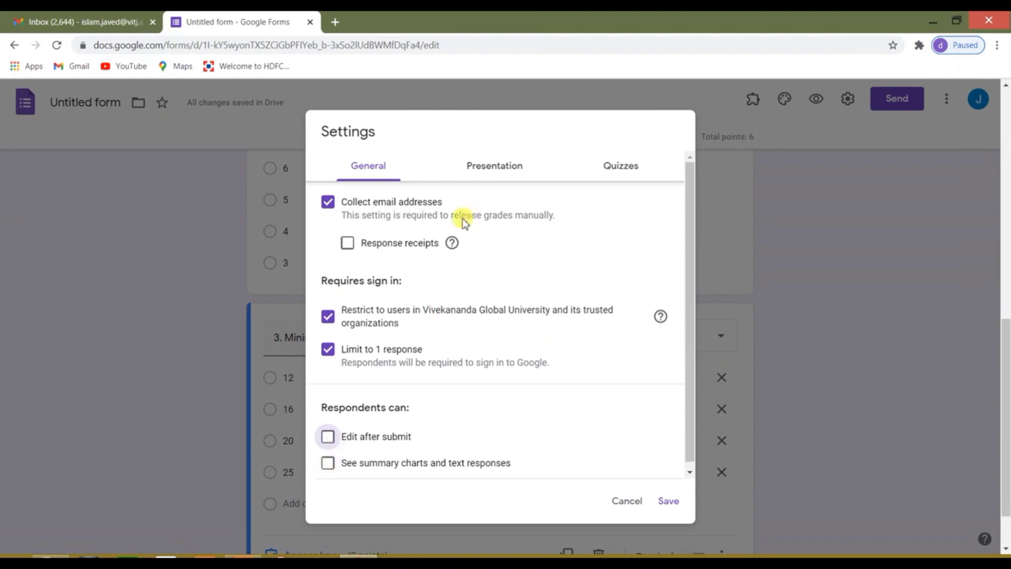
left_click(498, 166)
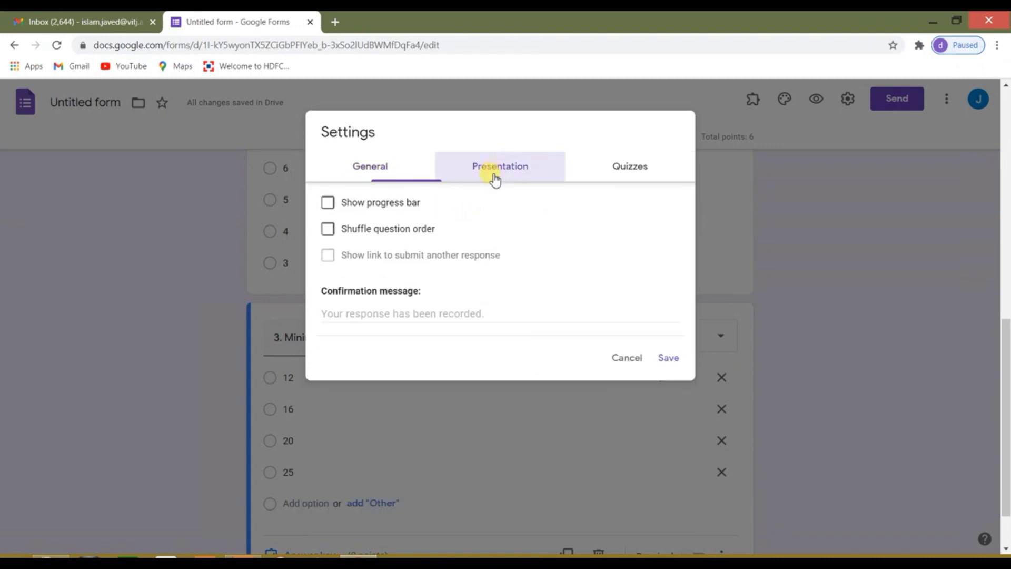
left_click(377, 317)
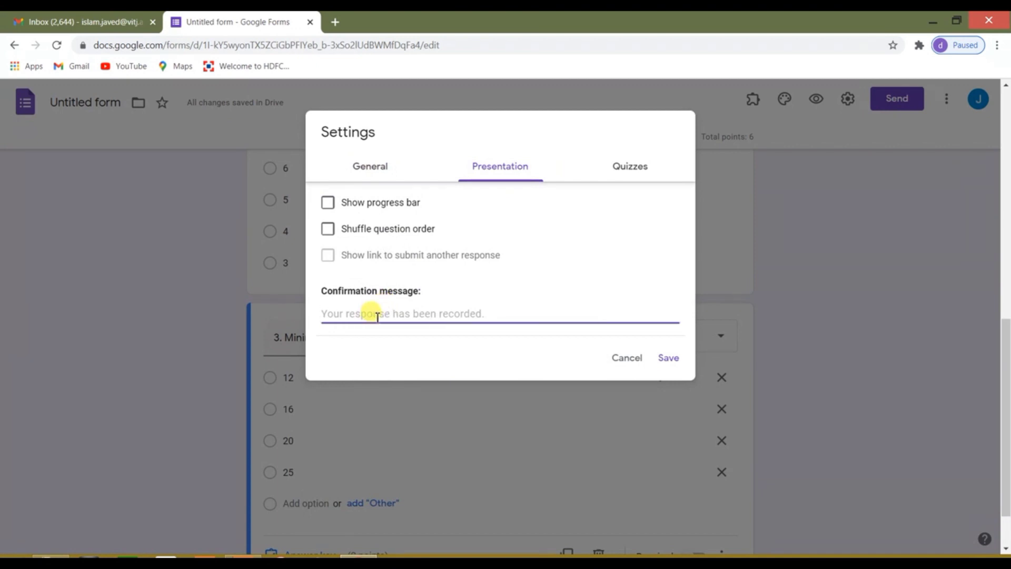
type("Your exam has been submitted")
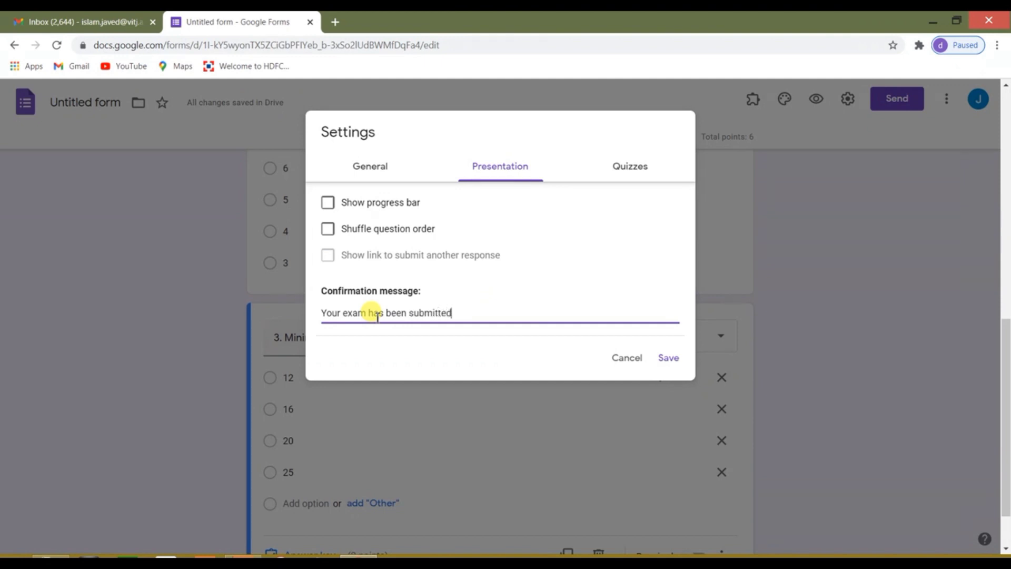
left_click(636, 164)
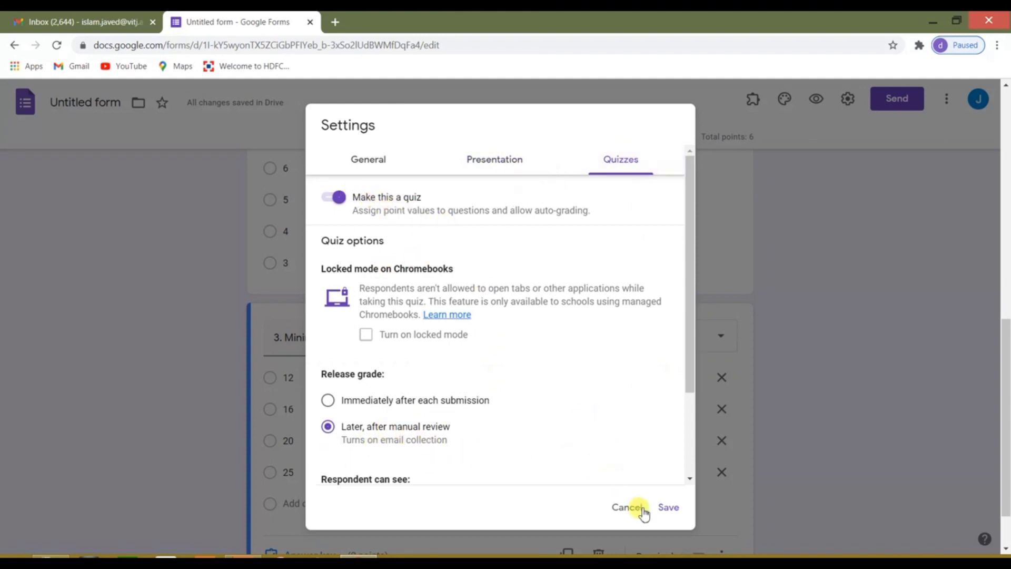
left_click(665, 512)
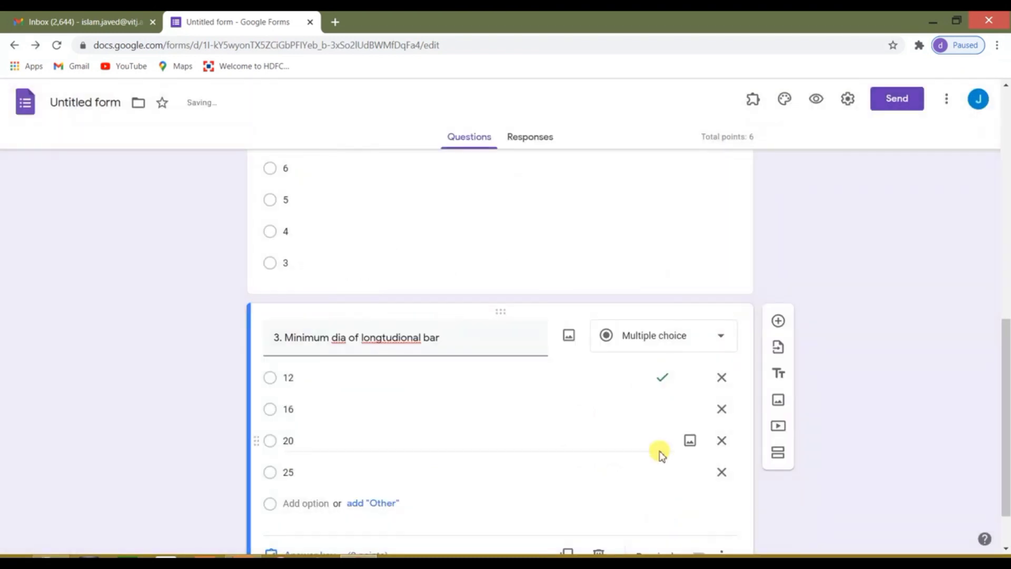
Preview the DCS form as respondents see it, check all its questions, and return to the form editor.
scroll(660, 453, "up", 8)
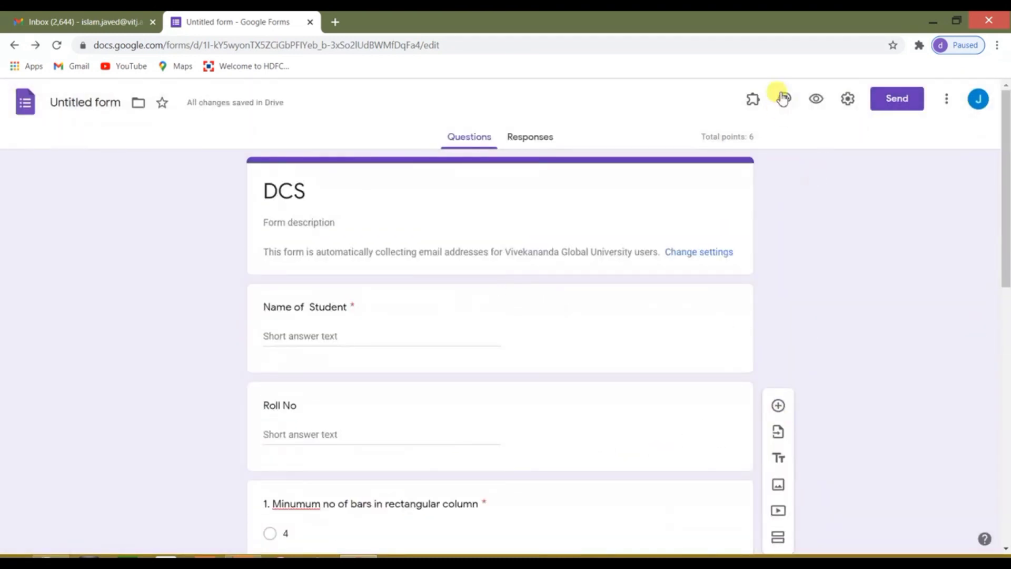
left_click(814, 100)
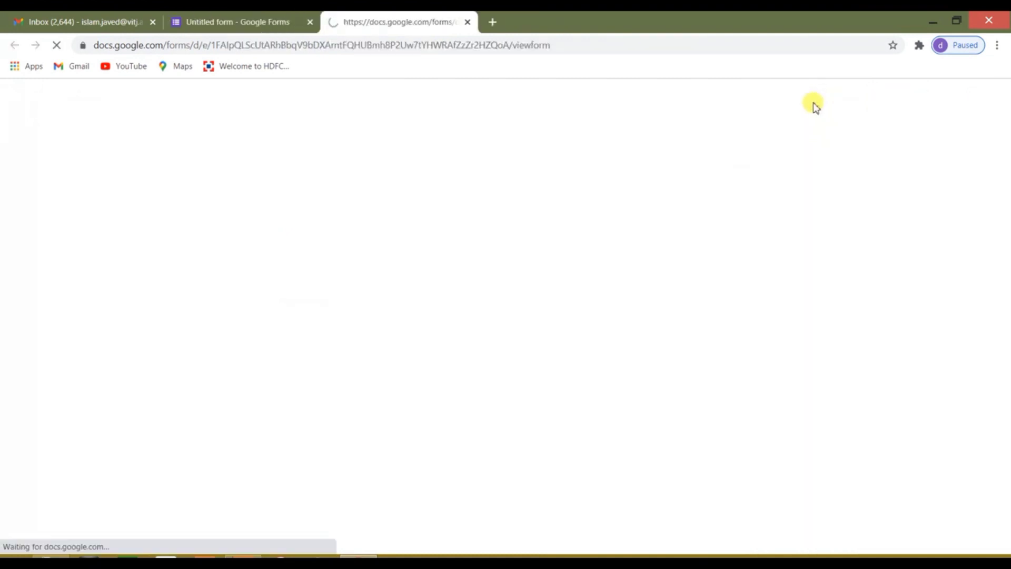
scroll(629, 224, "down", 10)
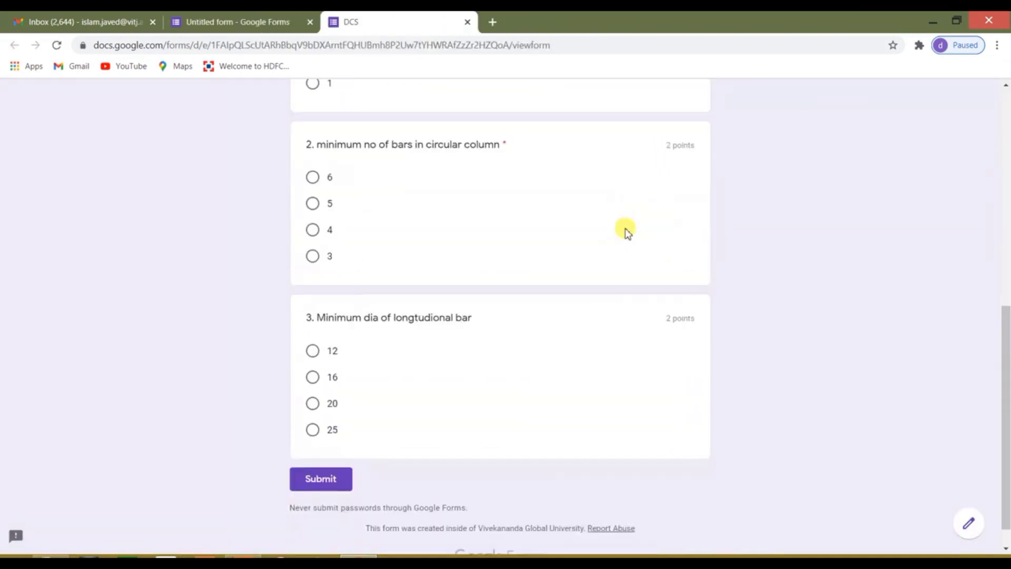
scroll(643, 267, "up", 10)
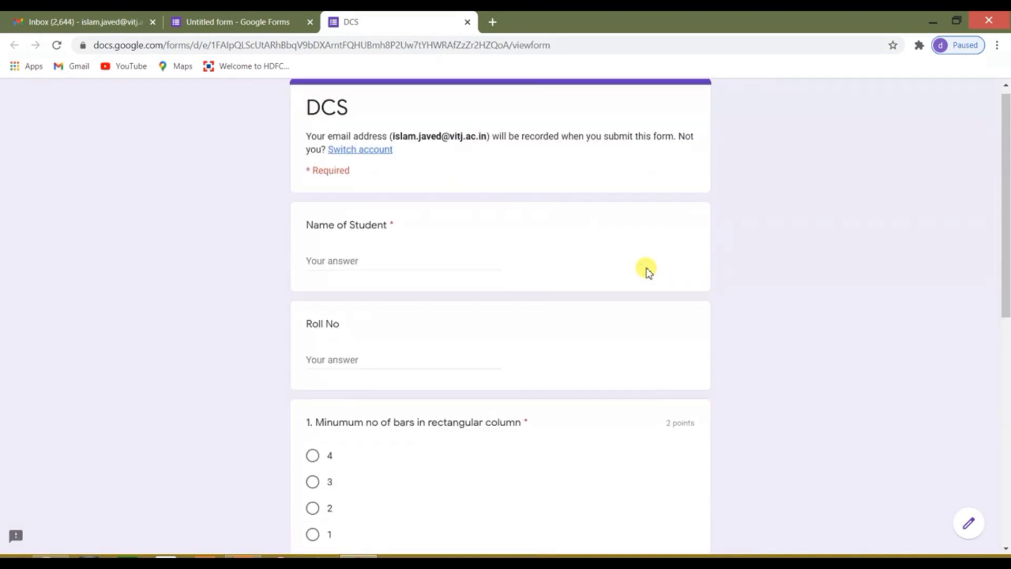
left_click(261, 20)
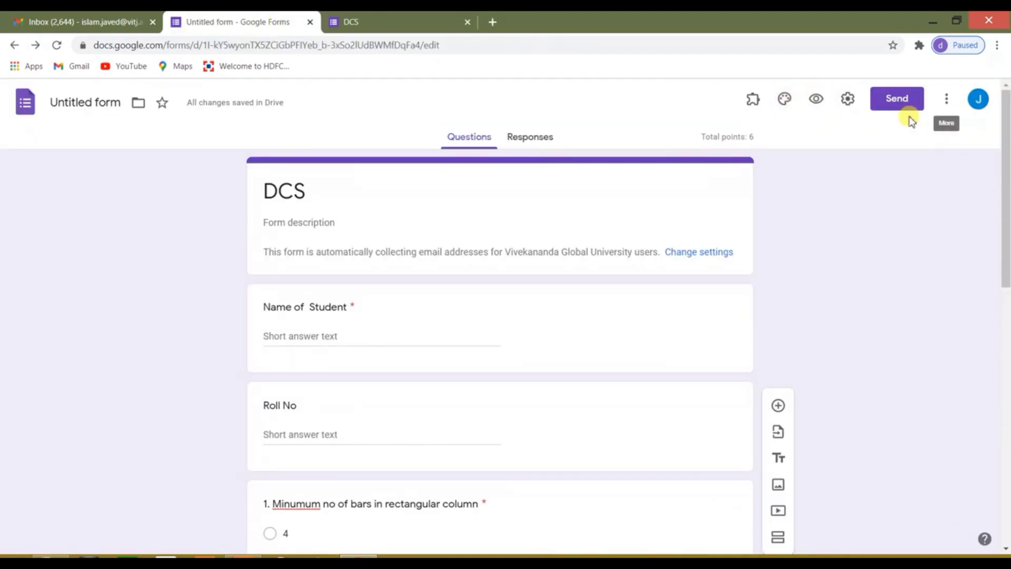
Apply the illustrated bookshelf header image from the Work and School themes and set the theme color to olive.
left_click(785, 100)
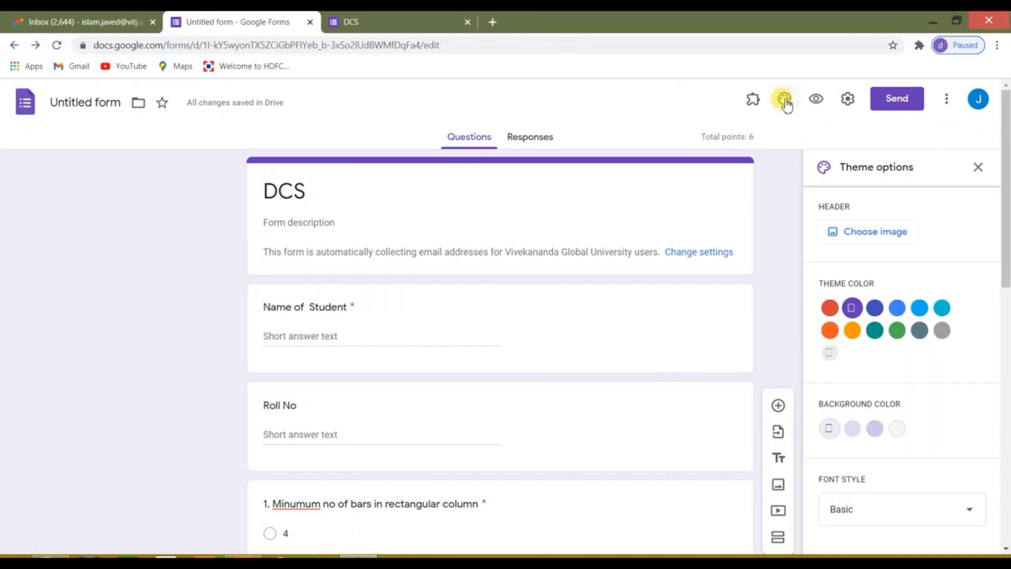
left_click(876, 231)
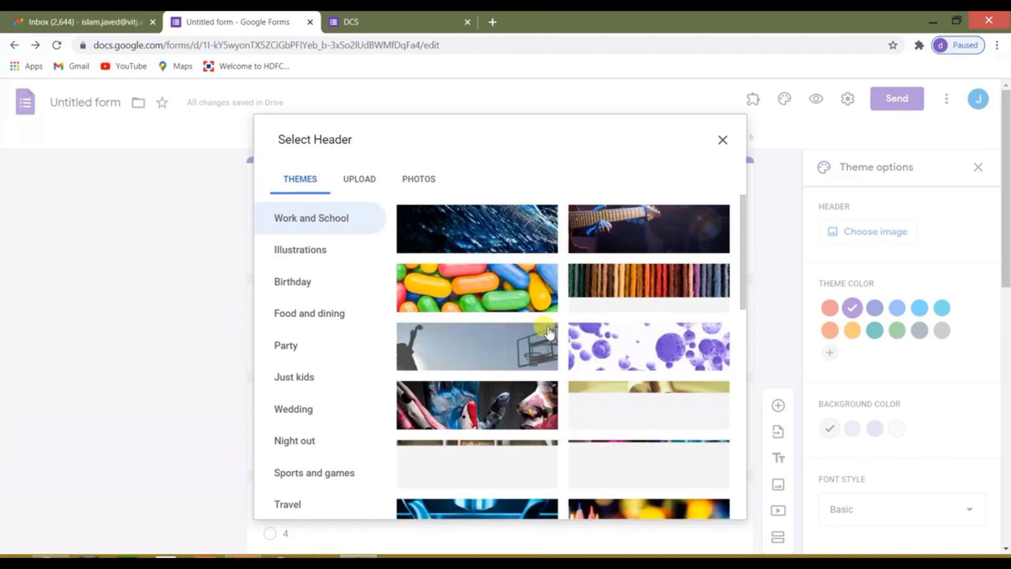
scroll(542, 337, "down", 4)
scroll(501, 337, "down", 10)
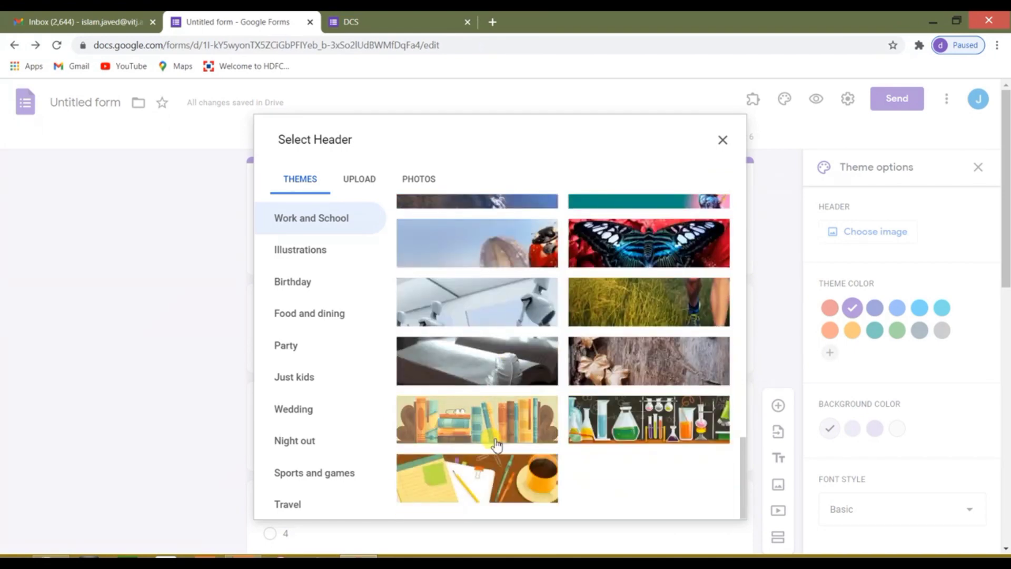
left_click(496, 445)
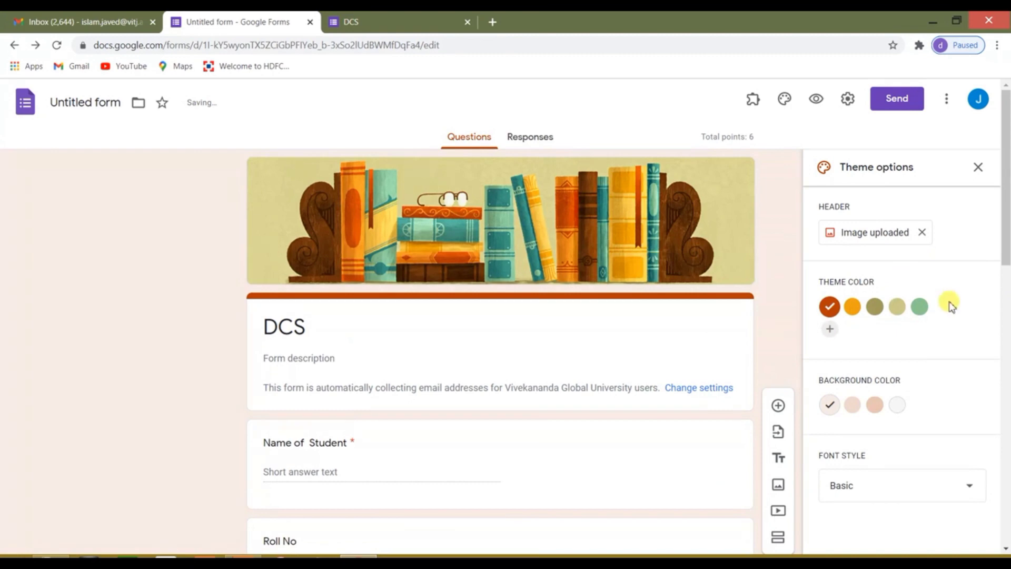
left_click(853, 306)
left_click(874, 307)
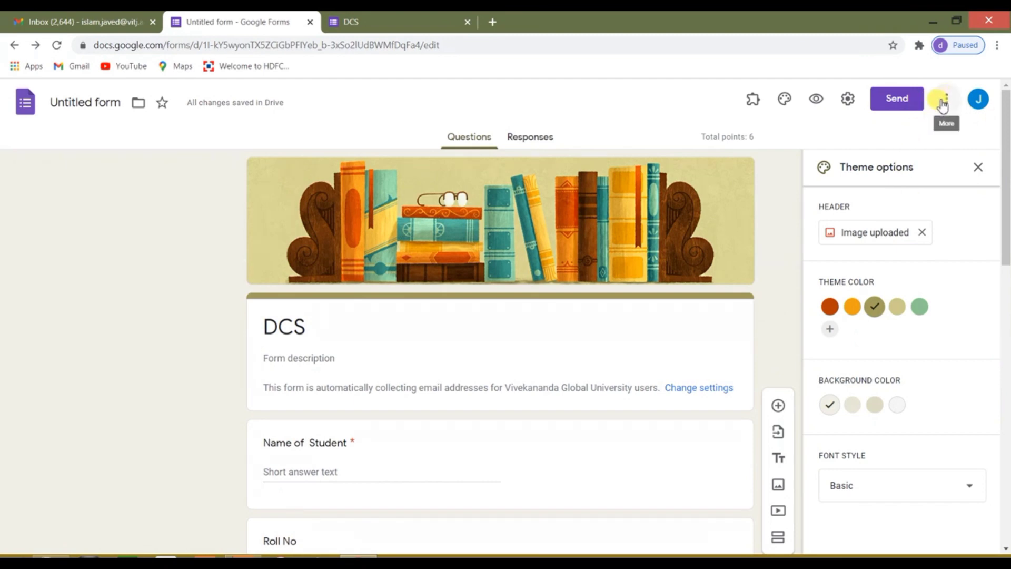
Generate a shortened shareable link to the form in the sending options and close them.
left_click(910, 103)
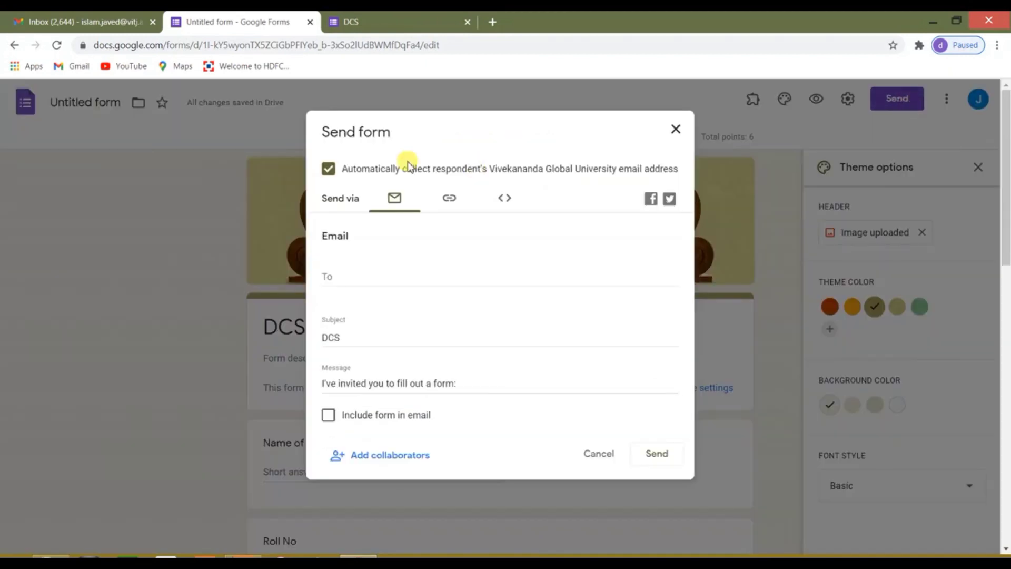
left_click(450, 200)
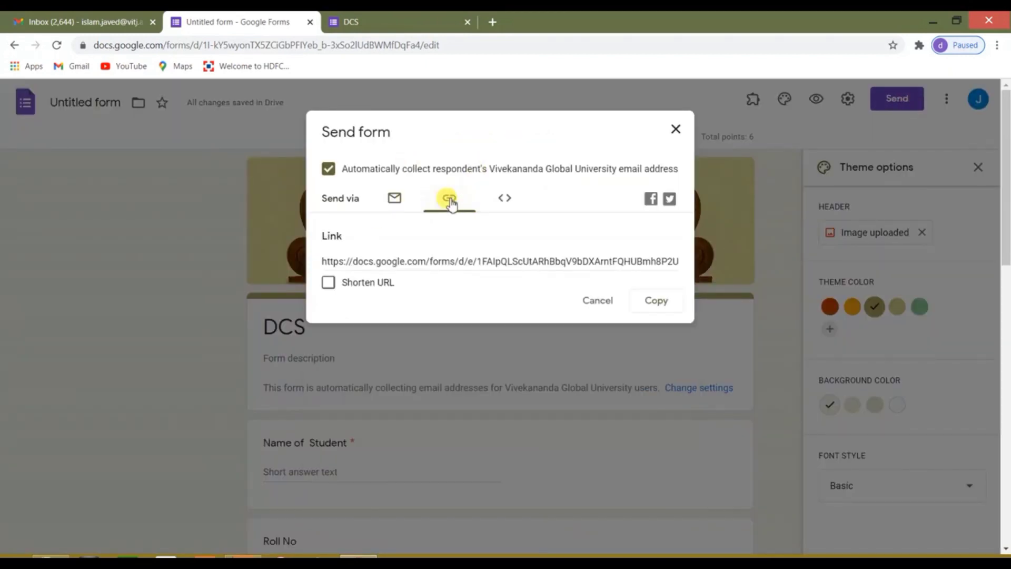
left_click(401, 207)
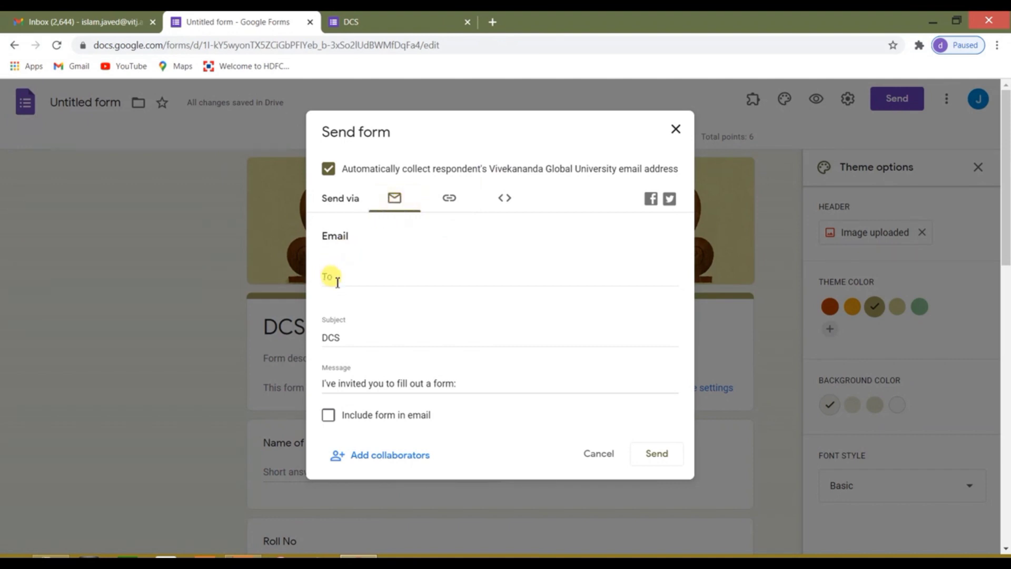
left_click(451, 200)
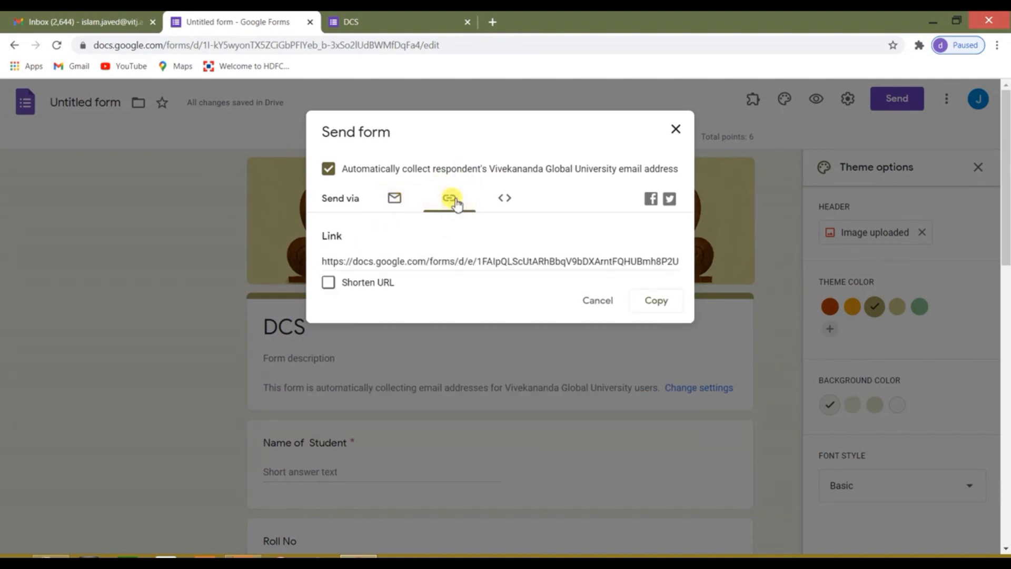
left_click(328, 282)
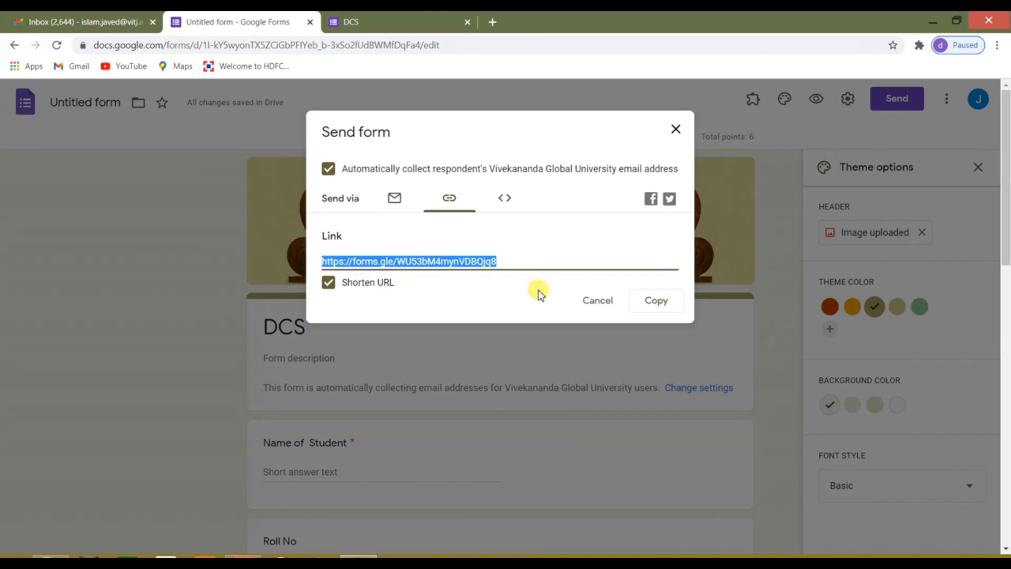
left_click(675, 129)
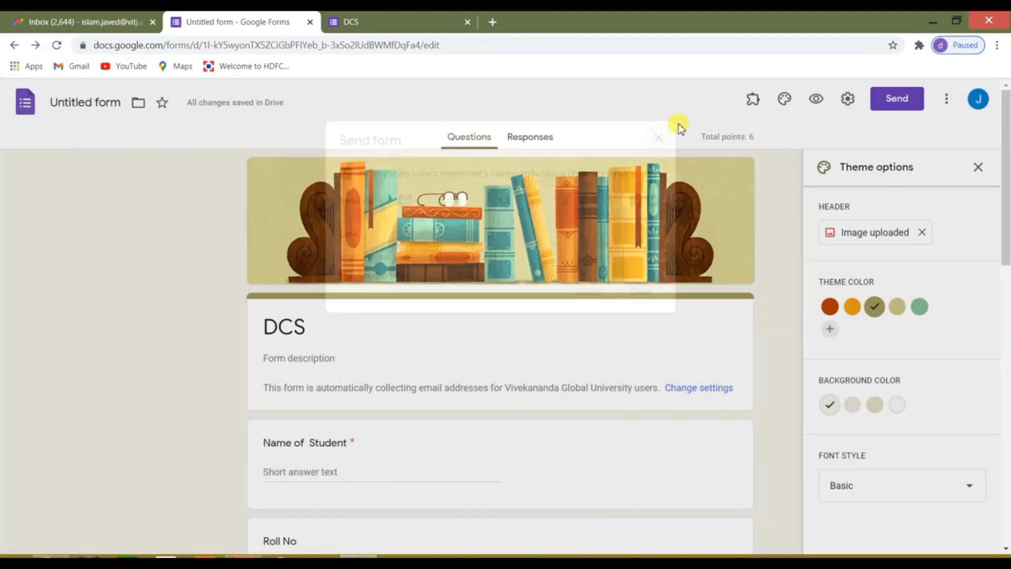